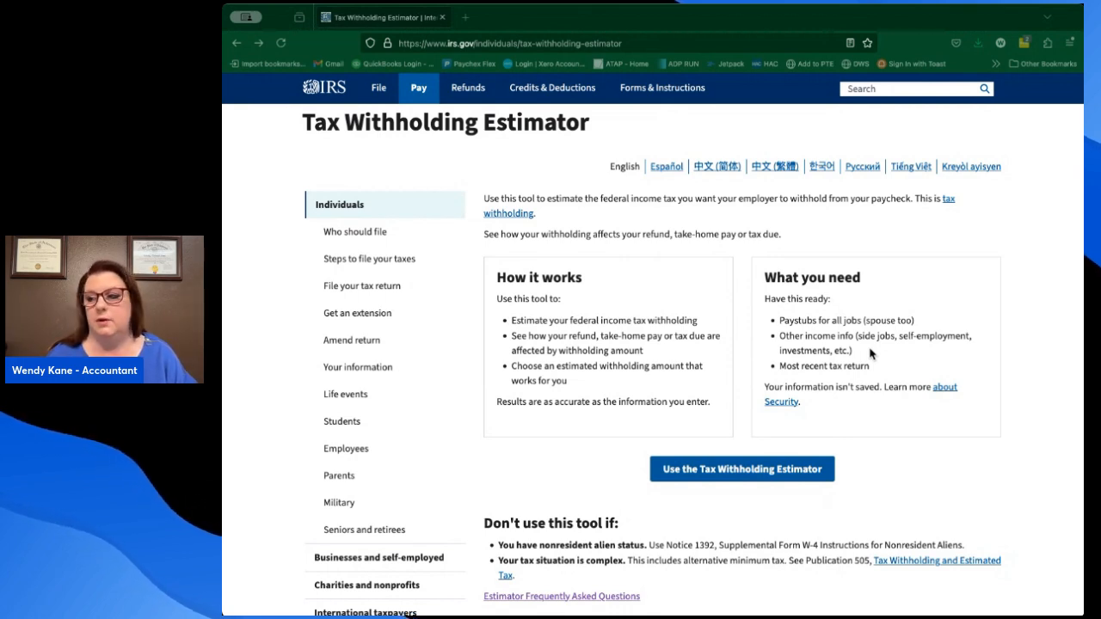
Review the Tax Withholding Estimator introduction and start the estimator.
{"action": "scroll", "coordinate": [864, 496], "scroll_direction": "down", "scroll_amount": 2}
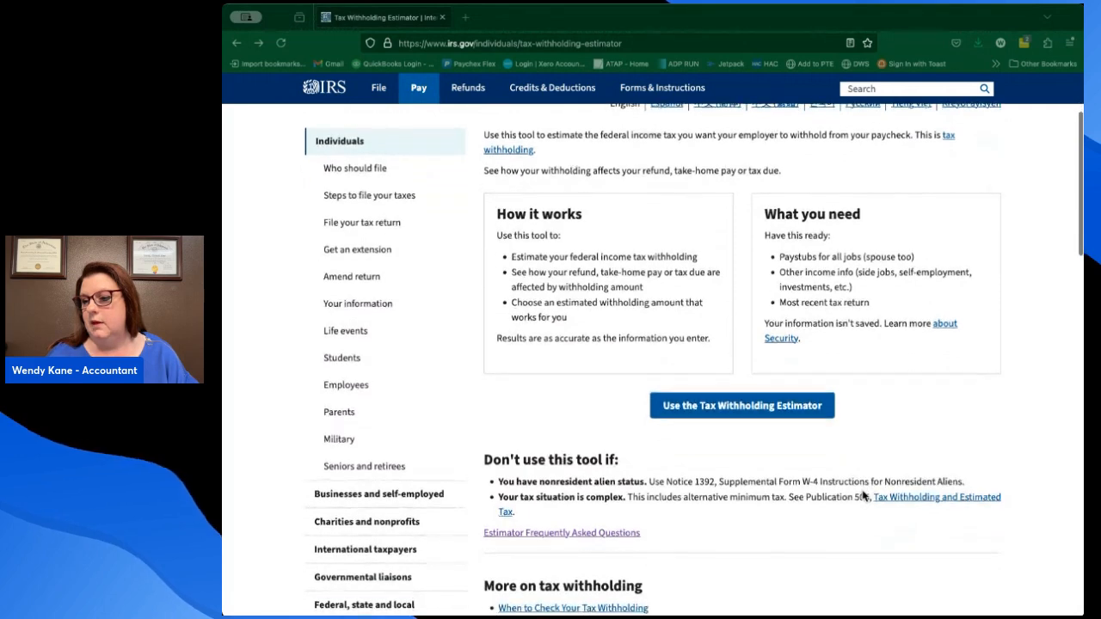
{"action": "scroll", "coordinate": [863, 497], "scroll_direction": "down", "scroll_amount": 2}
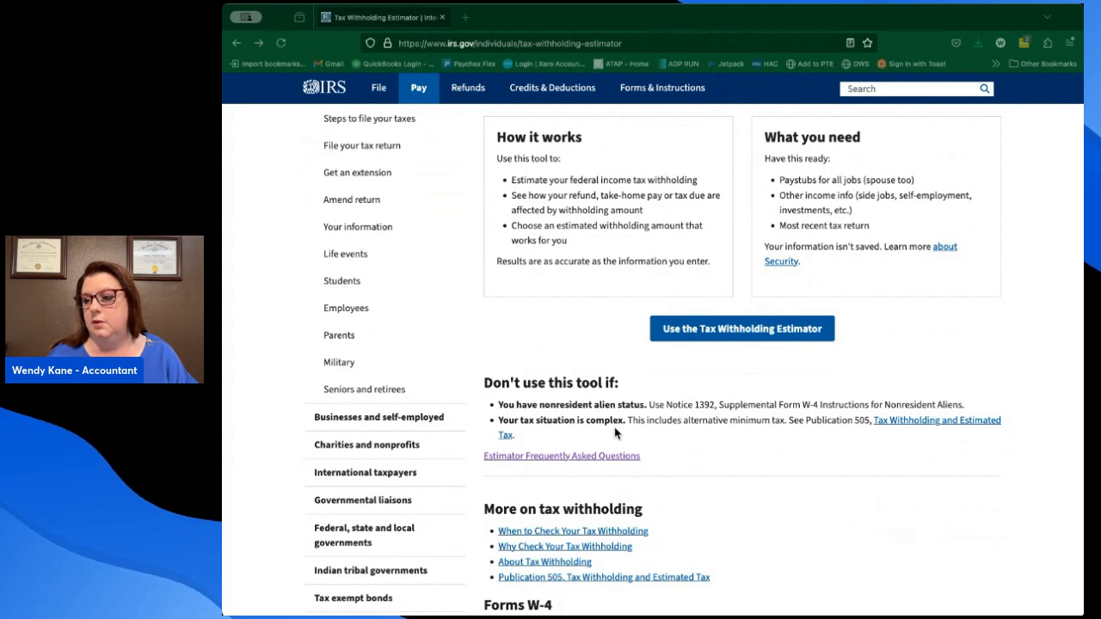
{"action": "scroll", "coordinate": [705, 405], "scroll_direction": "up", "scroll_amount": 1}
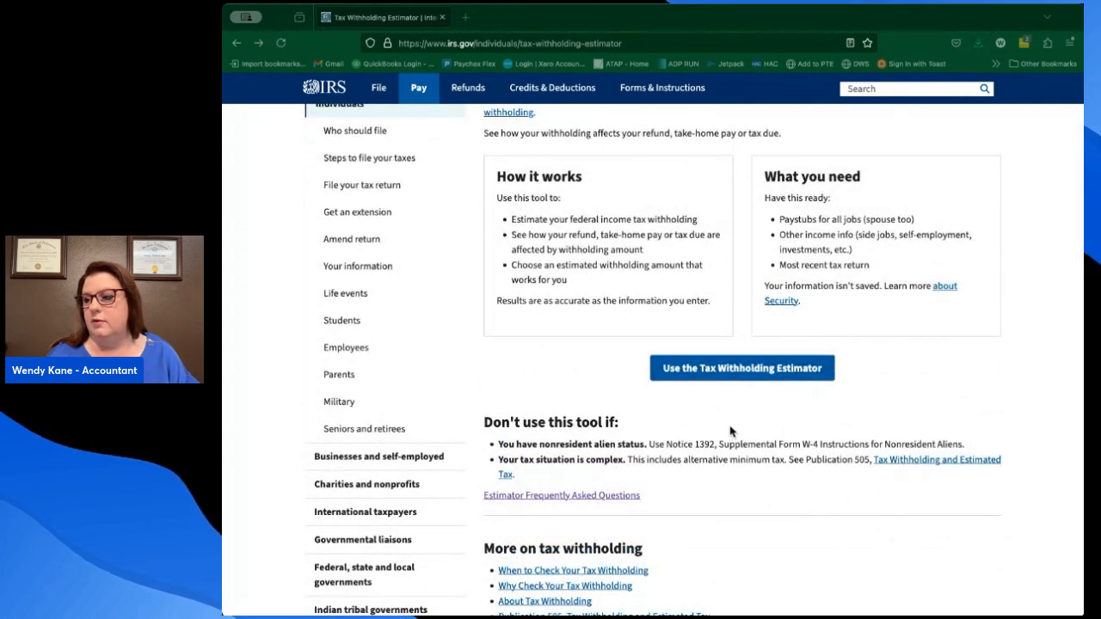
{"action": "scroll", "coordinate": [730, 435], "scroll_direction": "up", "scroll_amount": 1}
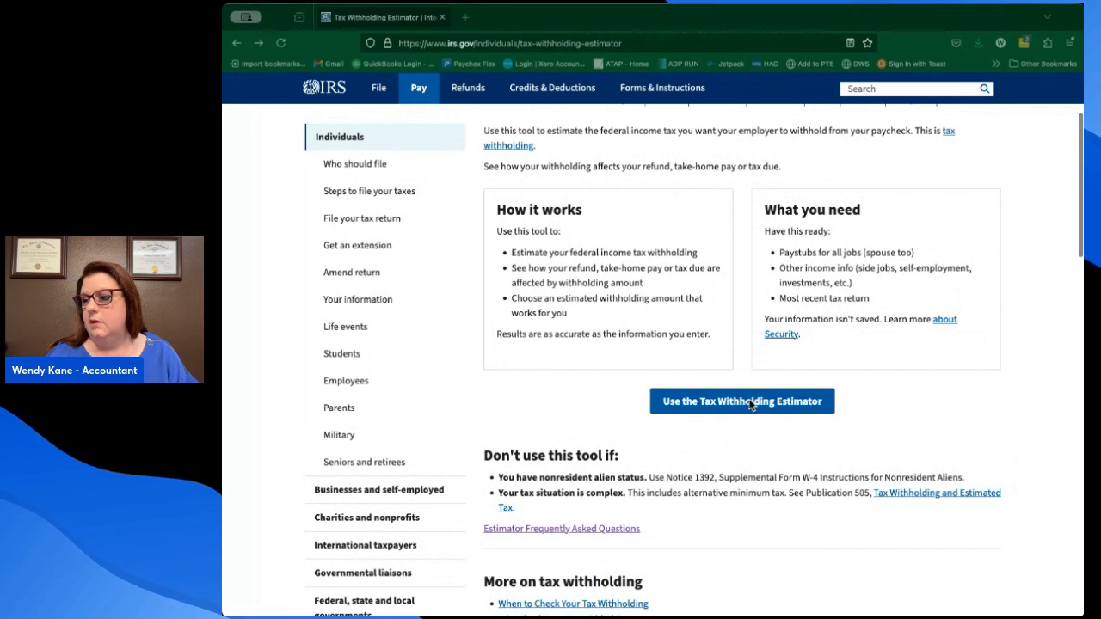
{"action": "left_click", "coordinate": [744, 424]}
{"action": "left_click", "coordinate": [742, 402]}
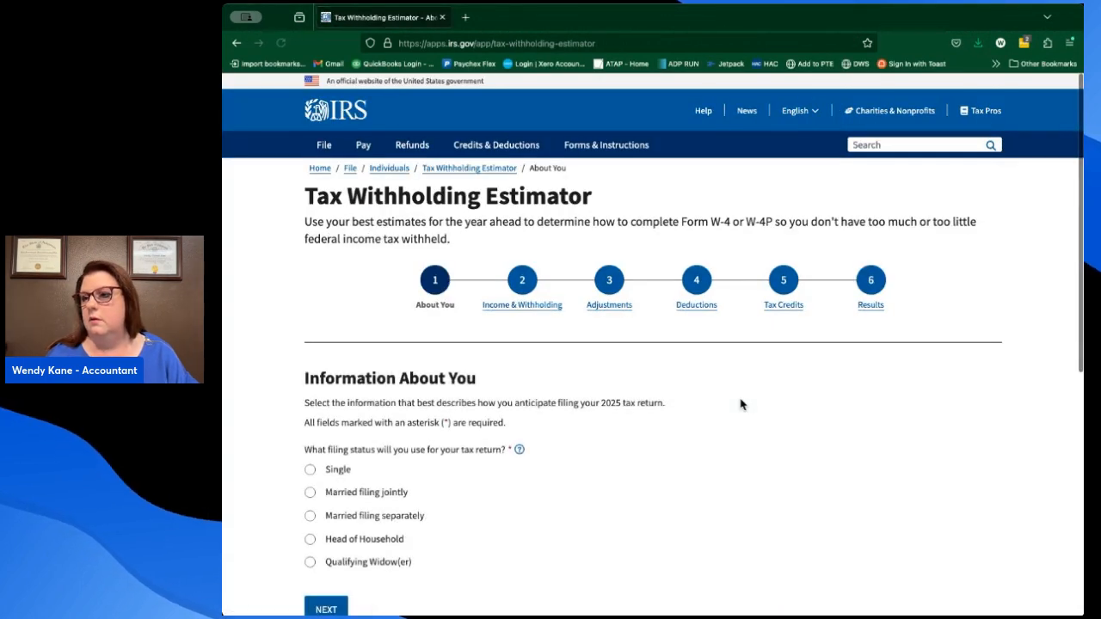
Choose Head of Household as the filing status and answer Yes to having a job or pension that withholds federal income taxes.
{"action": "scroll", "coordinate": [685, 404], "scroll_direction": "down", "scroll_amount": 3}
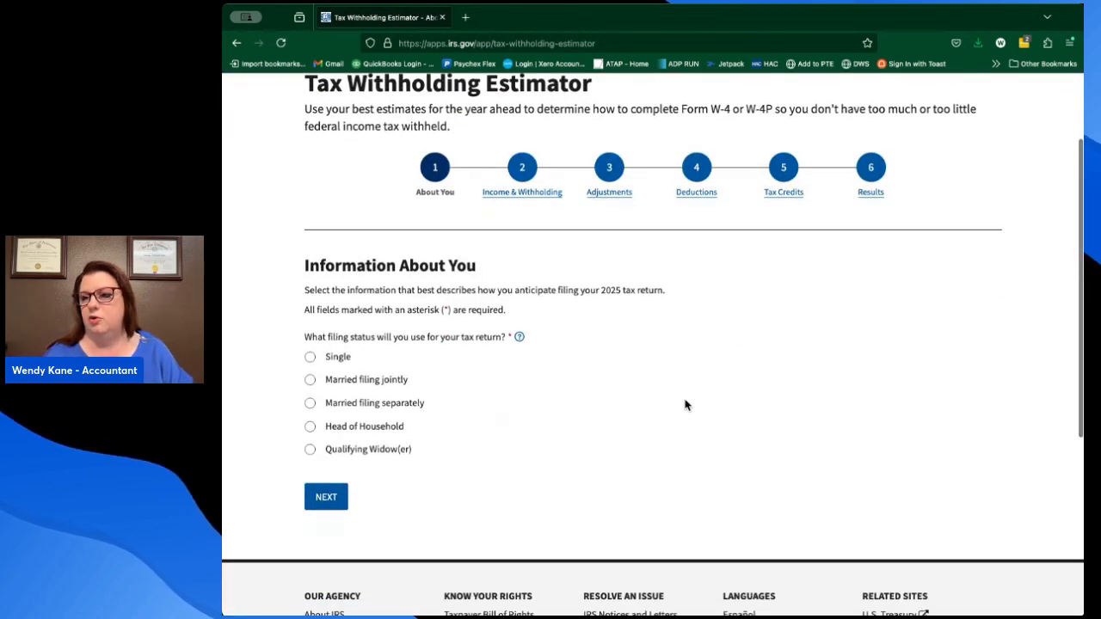
{"action": "scroll", "coordinate": [686, 404], "scroll_direction": "down", "scroll_amount": 1}
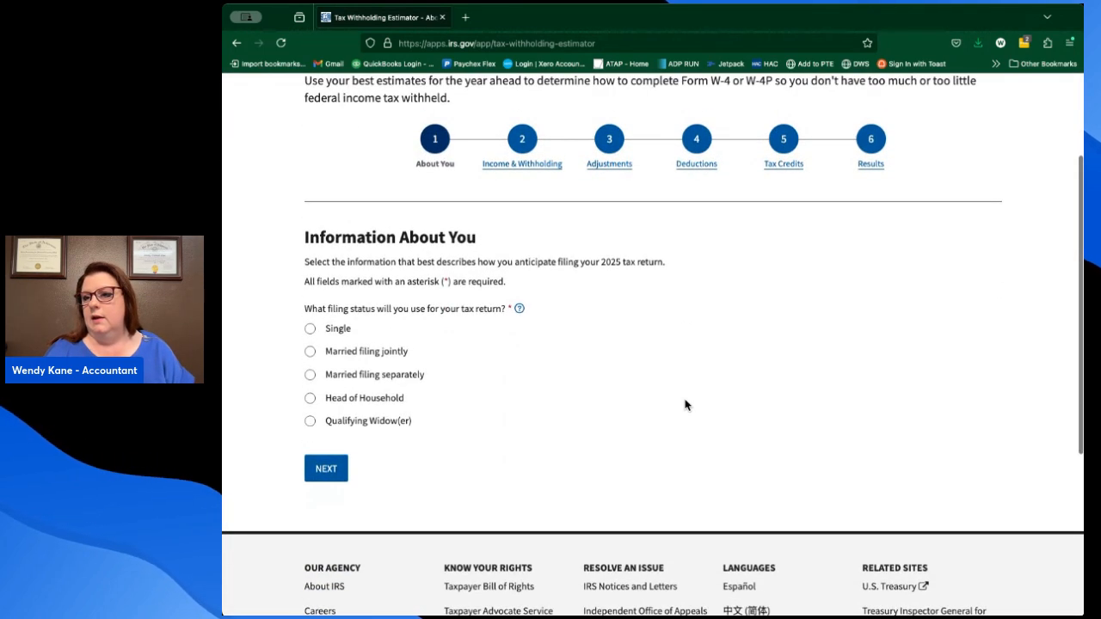
{"action": "scroll", "coordinate": [686, 405], "scroll_direction": "down", "scroll_amount": 1}
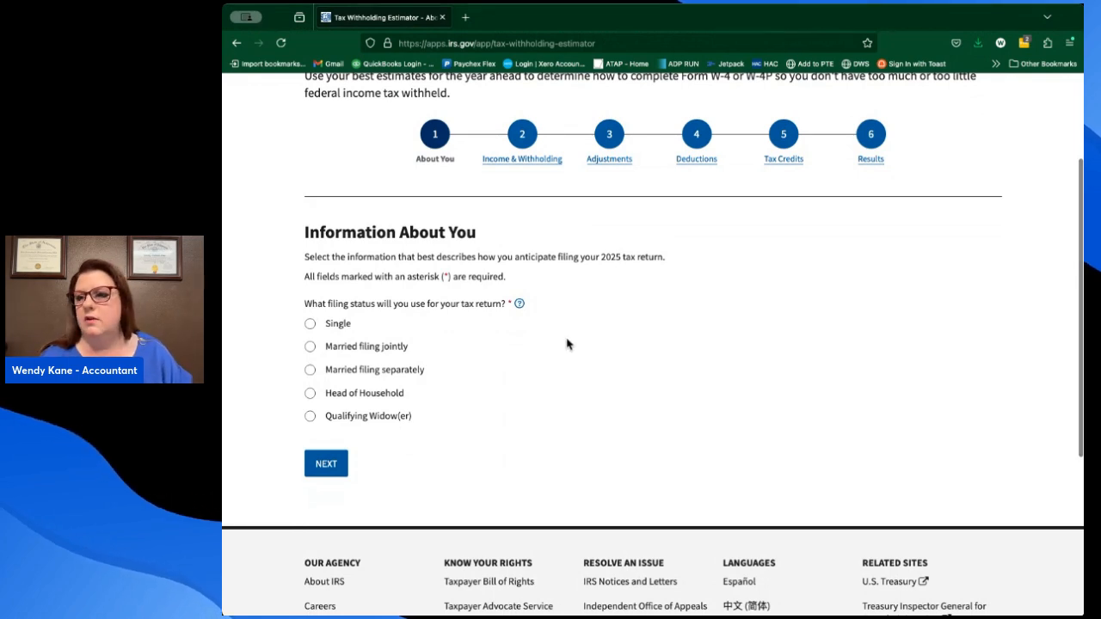
{"action": "scroll", "coordinate": [390, 313], "scroll_direction": "down", "scroll_amount": 1}
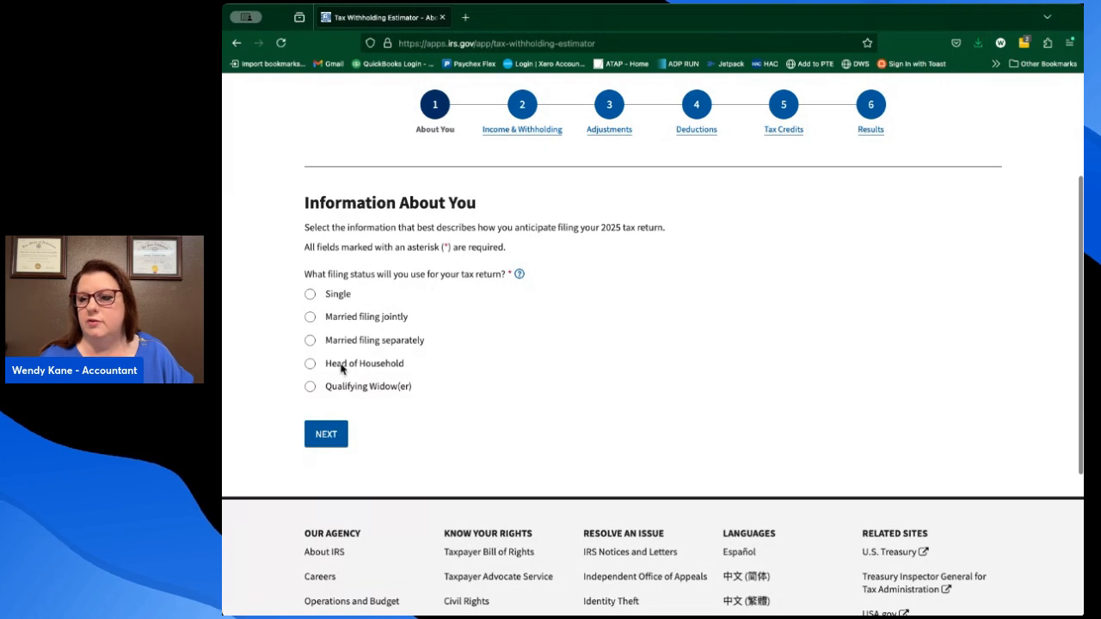
{"action": "left_click", "coordinate": [310, 365]}
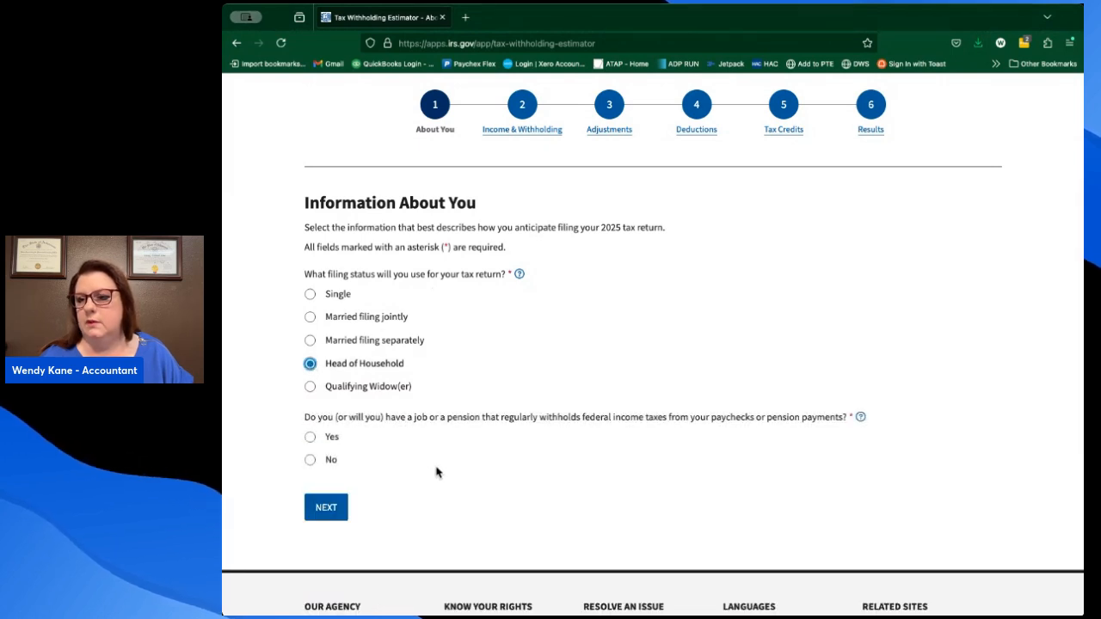
{"action": "scroll", "coordinate": [443, 473], "scroll_direction": "down", "scroll_amount": 3}
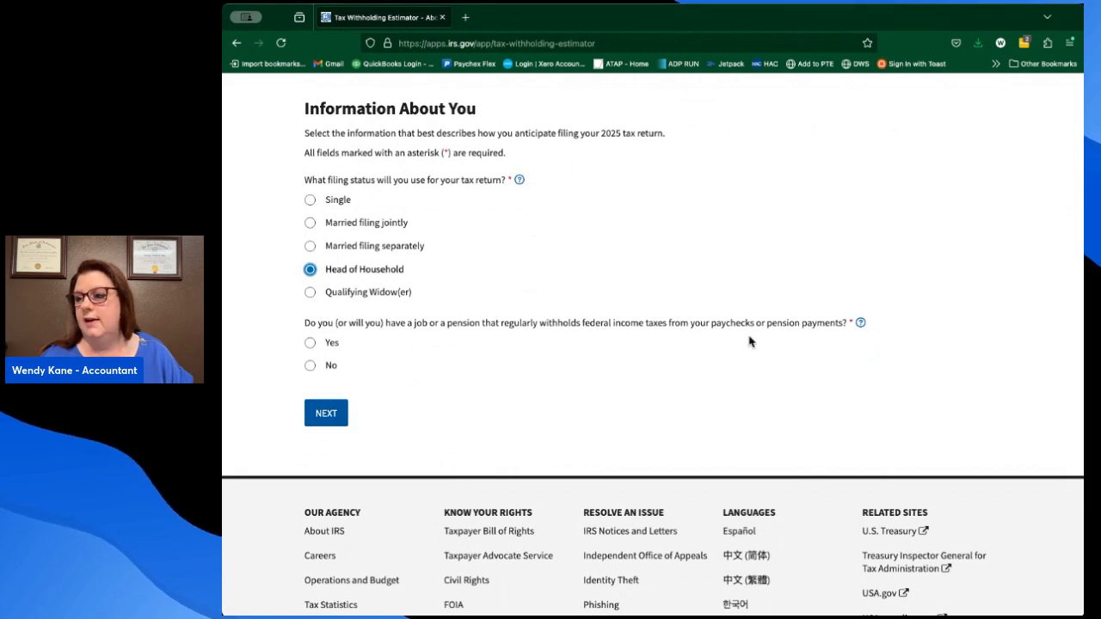
{"action": "left_click", "coordinate": [310, 343]}
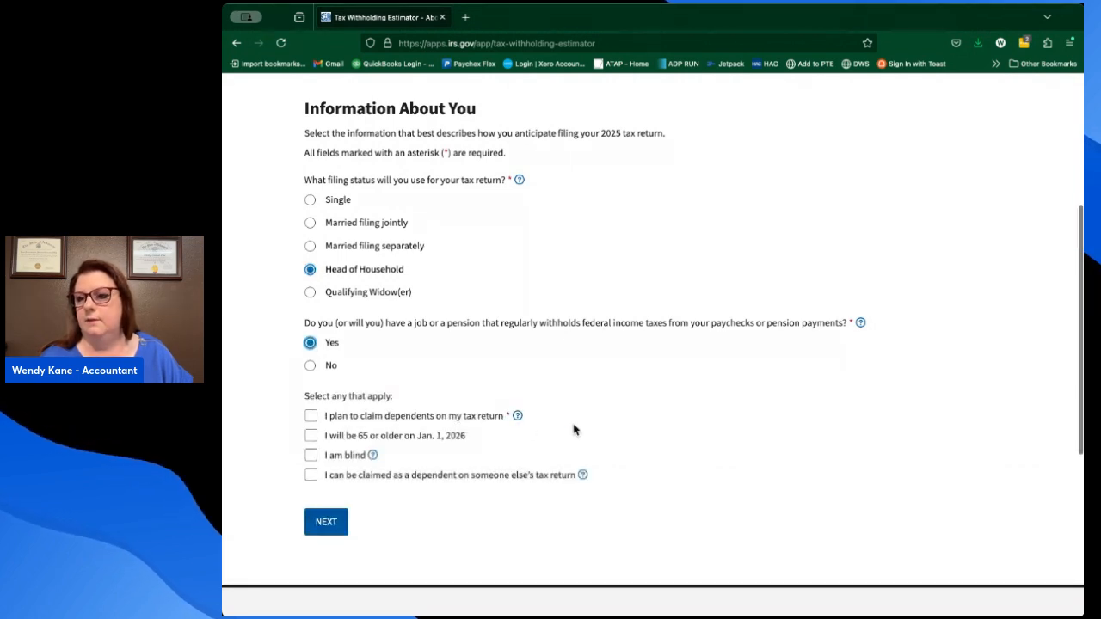
Indicate the plan to claim dependents on the tax return and continue to the Income & Withholding section.
{"action": "scroll", "coordinate": [645, 434], "scroll_direction": "down", "scroll_amount": 1}
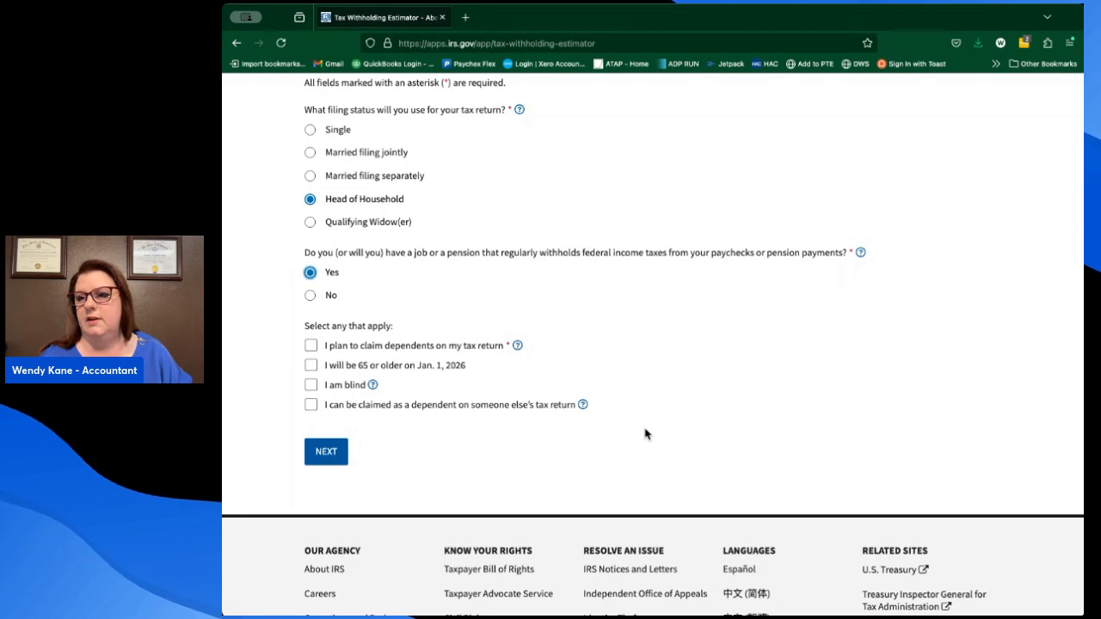
{"action": "scroll", "coordinate": [645, 434], "scroll_direction": "down", "scroll_amount": 1}
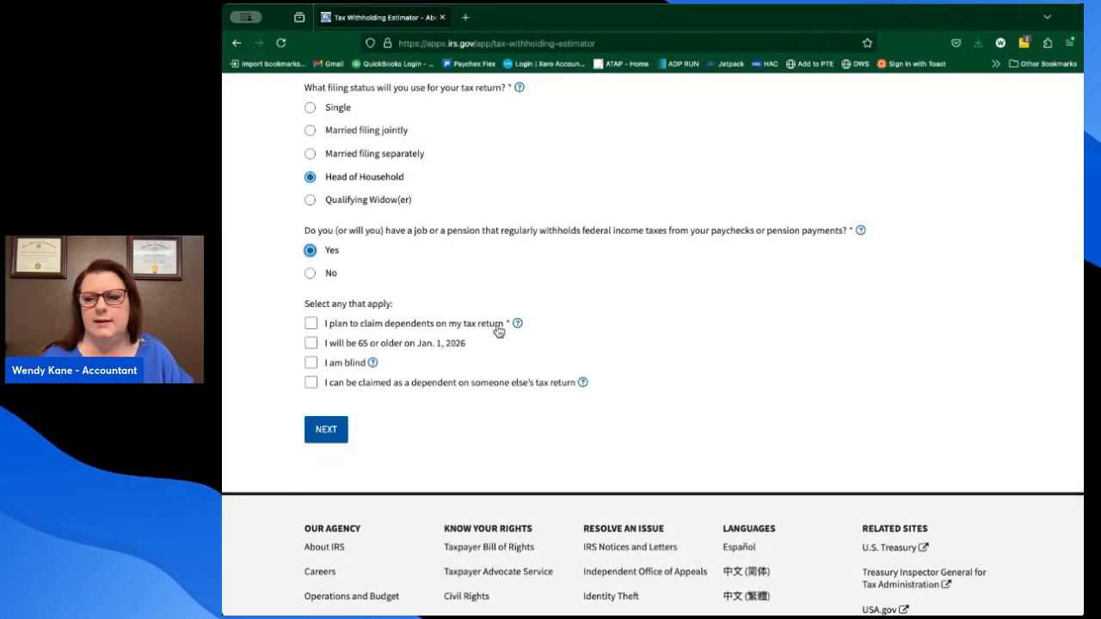
{"action": "left_click", "coordinate": [310, 324]}
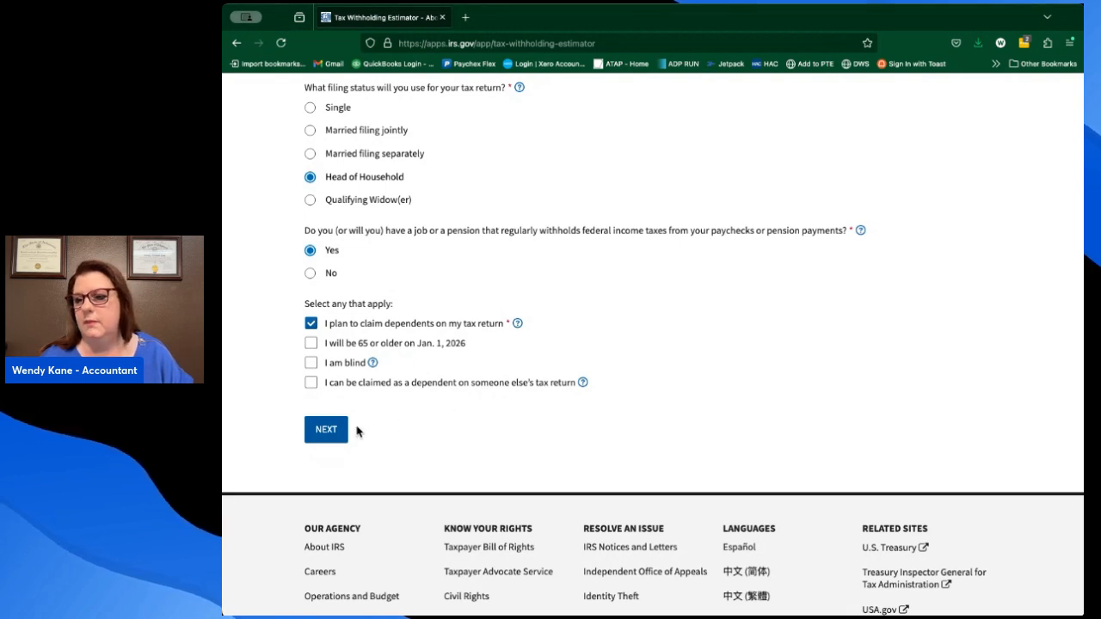
{"action": "left_click", "coordinate": [326, 430]}
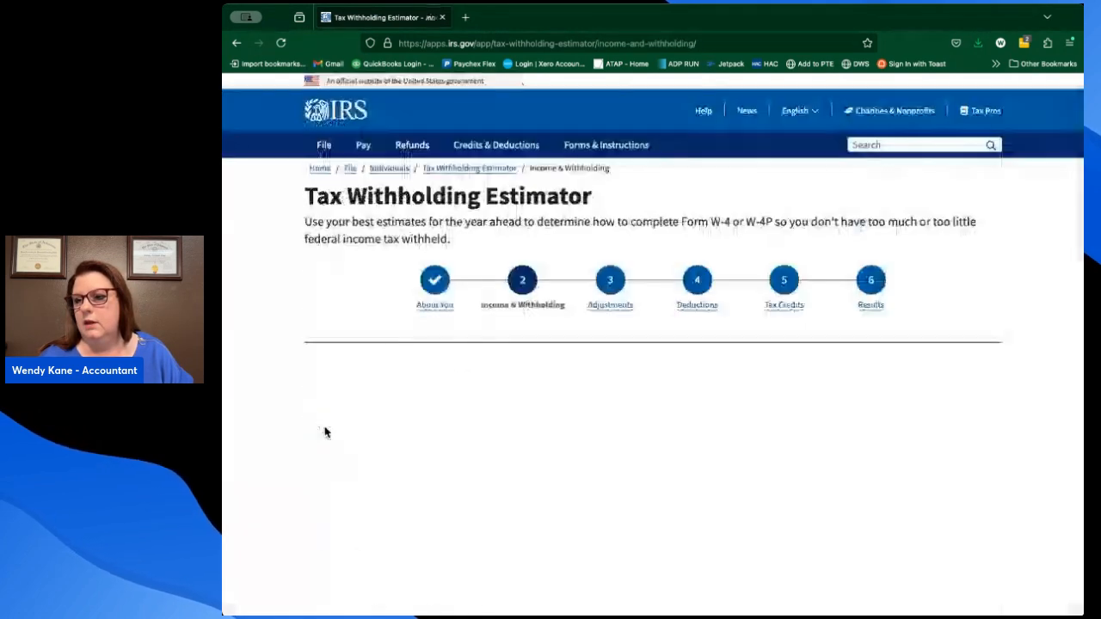
Describe the first income source as a salary earned all year (Jan. 1 to Dec. 31) and paid every two weeks.
{"action": "scroll", "coordinate": [663, 398], "scroll_direction": "down", "scroll_amount": 1}
{"action": "scroll", "coordinate": [663, 400], "scroll_direction": "down", "scroll_amount": 3}
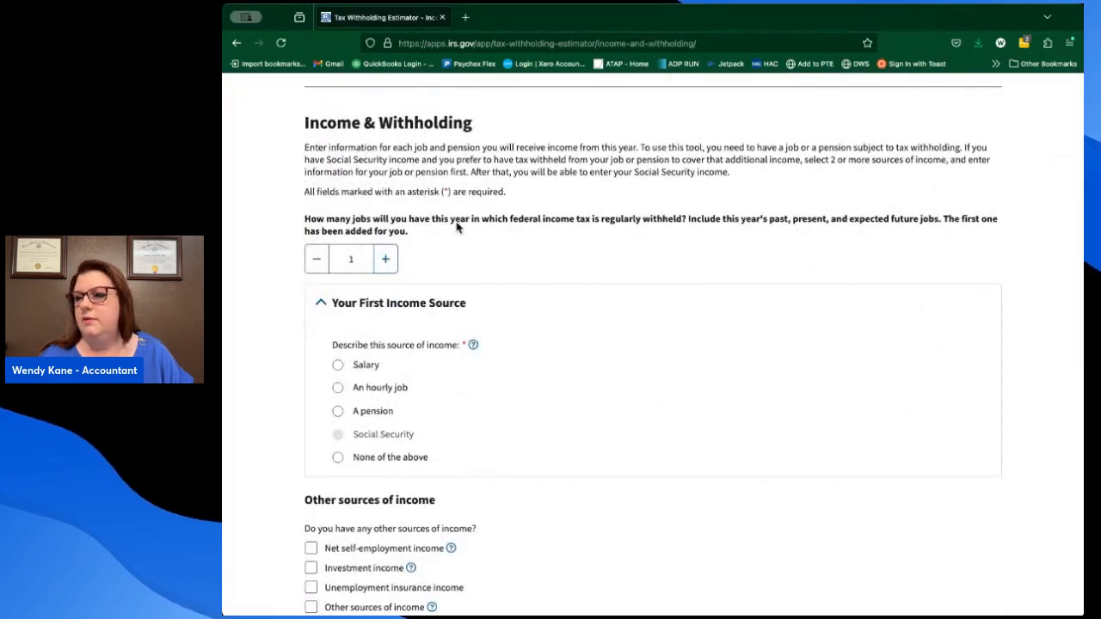
{"action": "scroll", "coordinate": [571, 284], "scroll_direction": "down", "scroll_amount": 1}
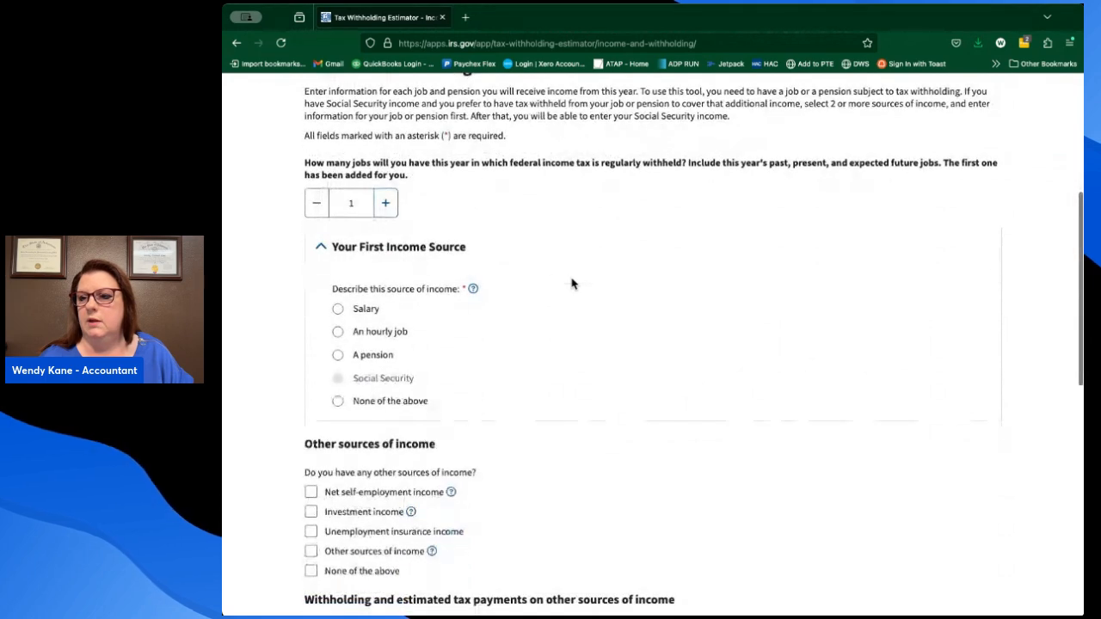
{"action": "left_click", "coordinate": [337, 309]}
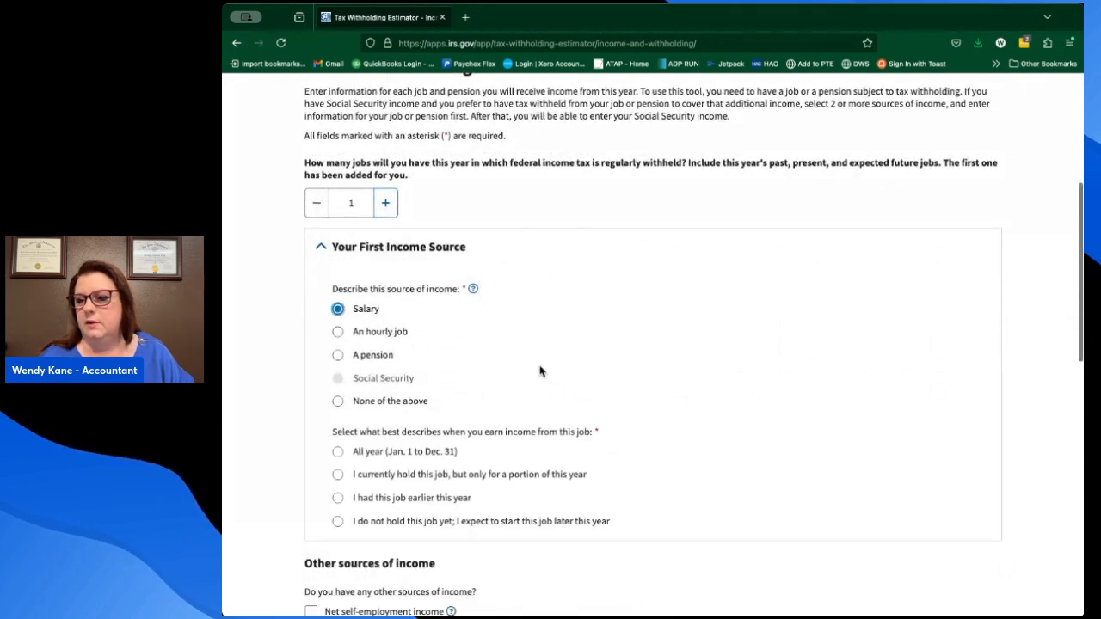
{"action": "scroll", "coordinate": [540, 369], "scroll_direction": "down", "scroll_amount": 3}
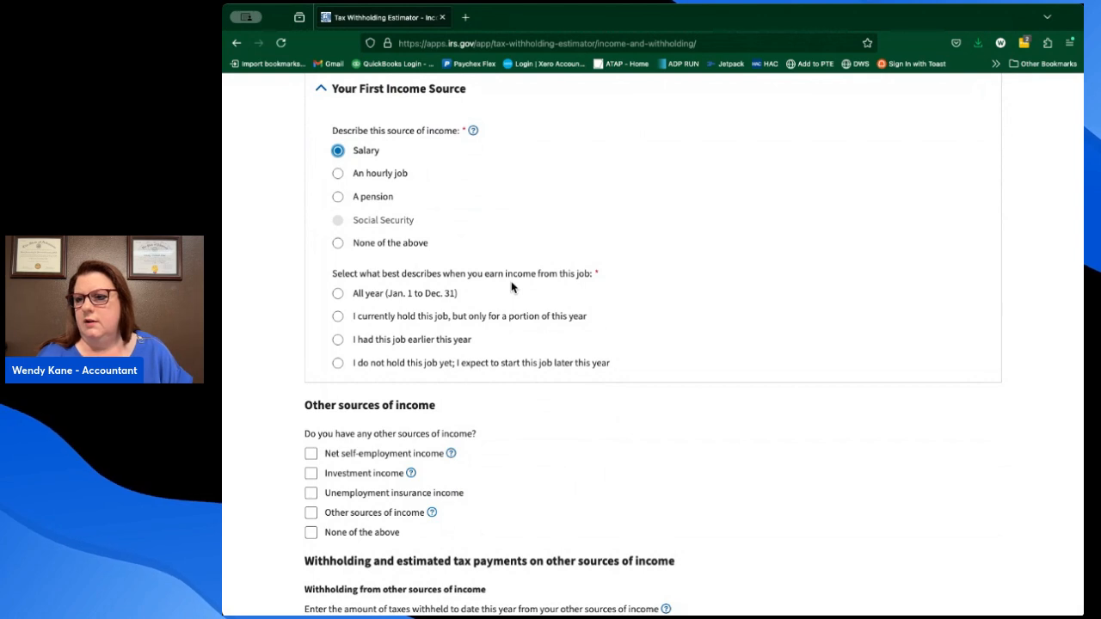
{"action": "left_click", "coordinate": [337, 293]}
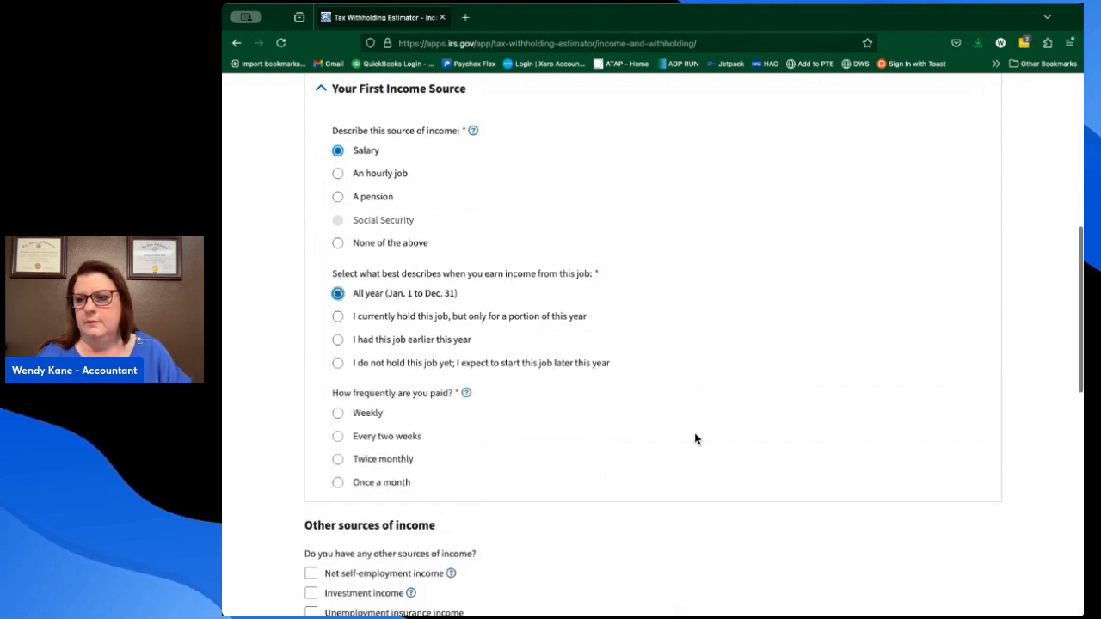
{"action": "scroll", "coordinate": [694, 438], "scroll_direction": "down", "scroll_amount": 2}
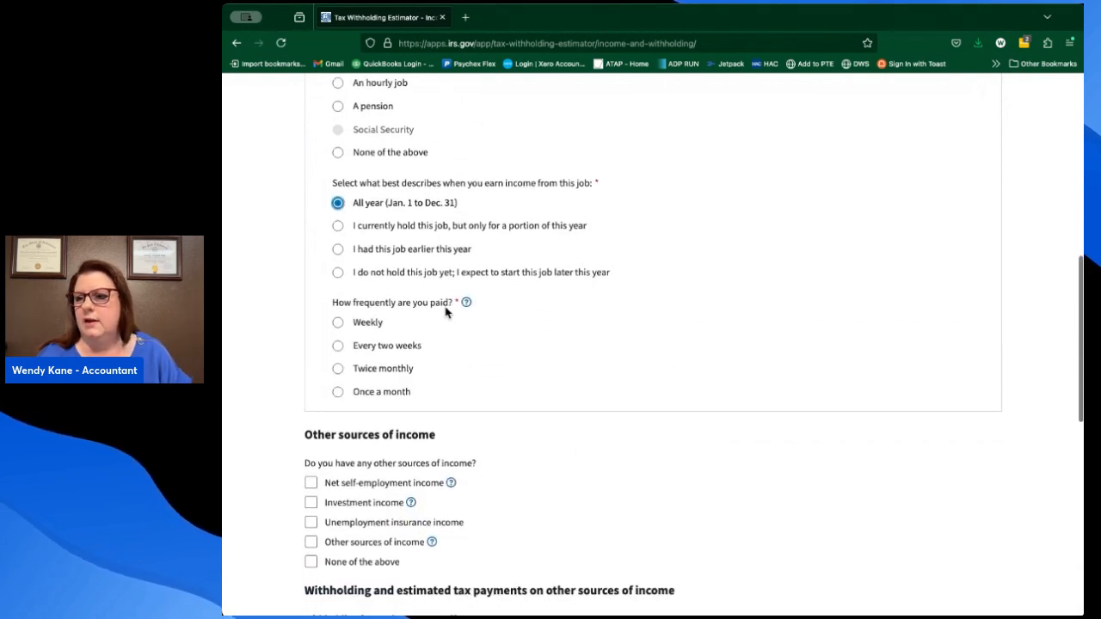
{"action": "left_click", "coordinate": [338, 346]}
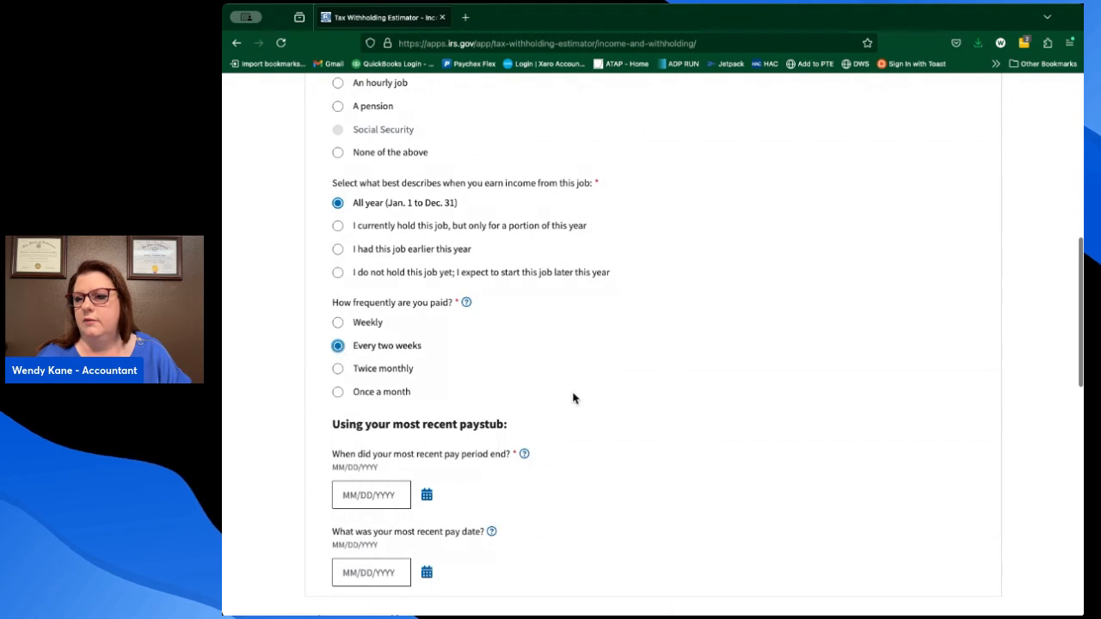
Set both the most recent pay period end and the most recent pay date to 03/28/2025.
{"action": "scroll", "coordinate": [614, 405], "scroll_direction": "down", "scroll_amount": 5}
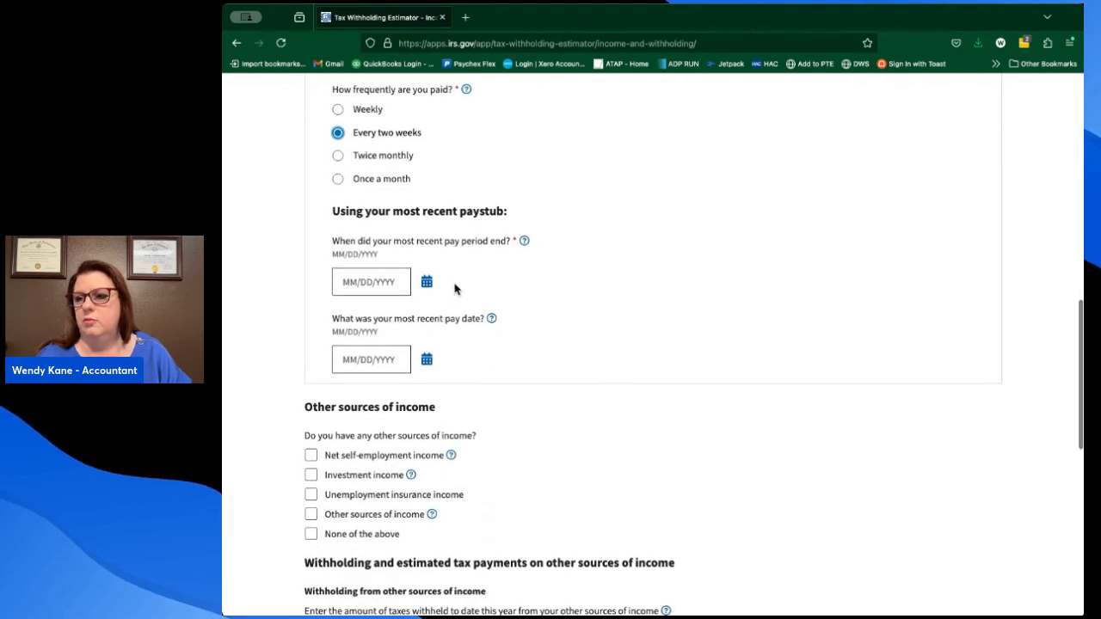
{"action": "left_click", "coordinate": [427, 282]}
{"action": "left_click", "coordinate": [373, 338]}
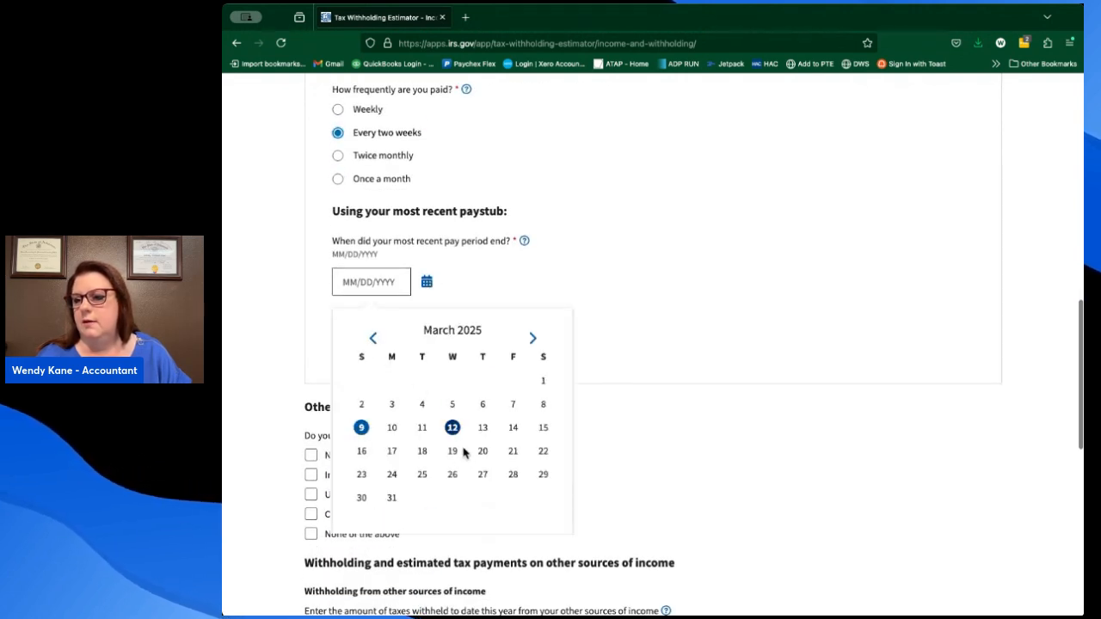
{"action": "left_click", "coordinate": [512, 475]}
{"action": "left_click", "coordinate": [426, 359]}
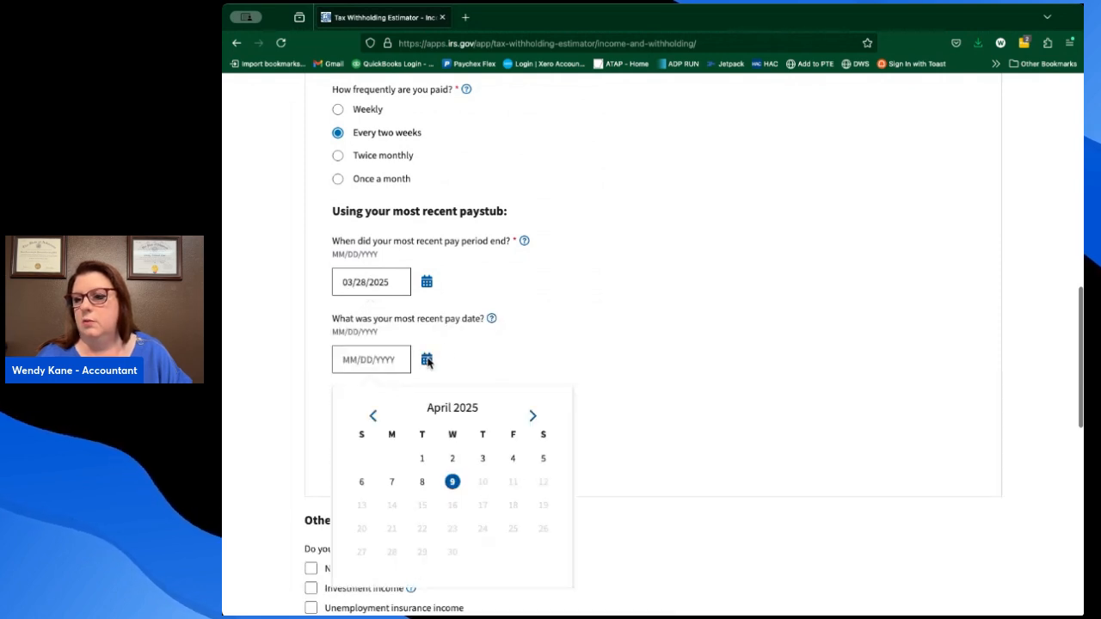
{"action": "left_click", "coordinate": [372, 416]}
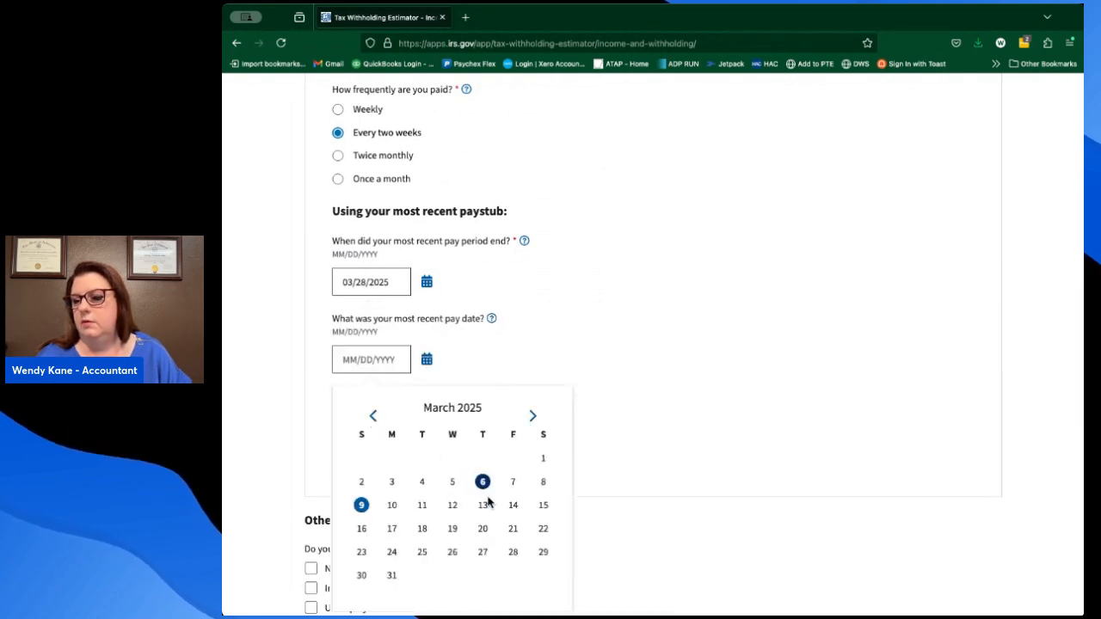
{"action": "left_click", "coordinate": [513, 552]}
Enter $1,153.85 as the wages or salary per pay period for the first income source.
{"action": "scroll", "coordinate": [554, 400], "scroll_direction": "down", "scroll_amount": 1}
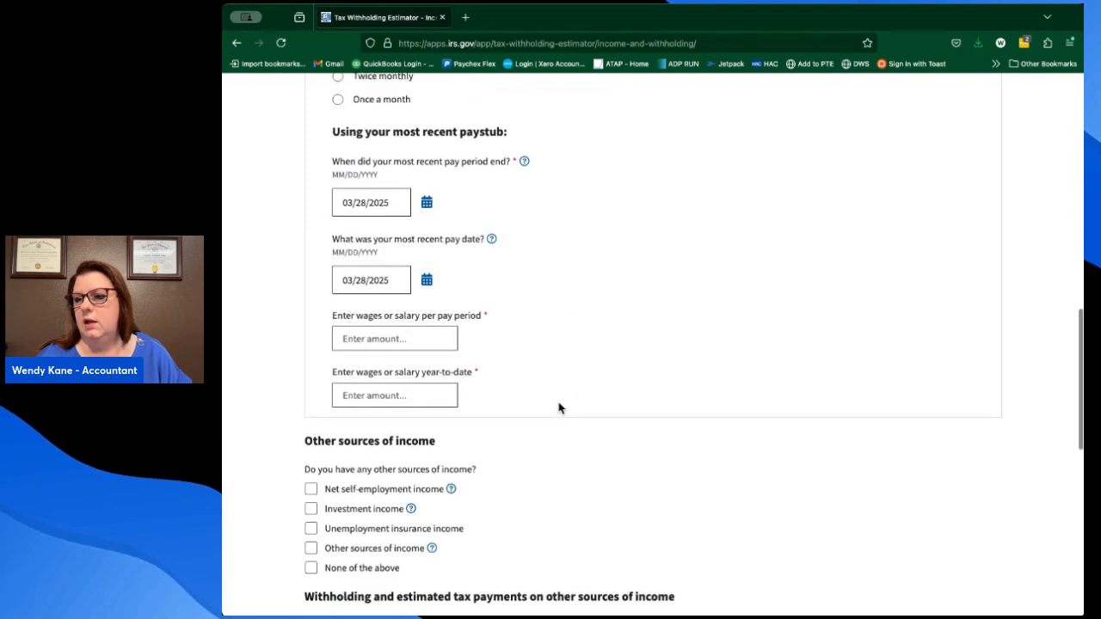
{"action": "scroll", "coordinate": [560, 408], "scroll_direction": "down", "scroll_amount": 1}
{"action": "scroll", "coordinate": [559, 407], "scroll_direction": "down", "scroll_amount": 1}
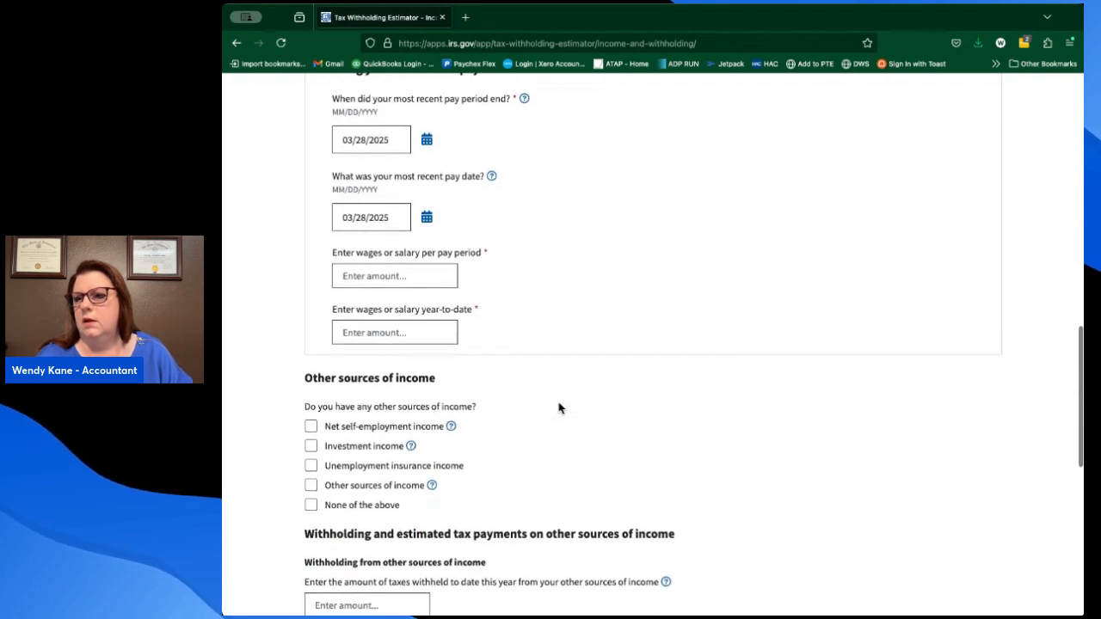
{"action": "left_click", "coordinate": [383, 273]}
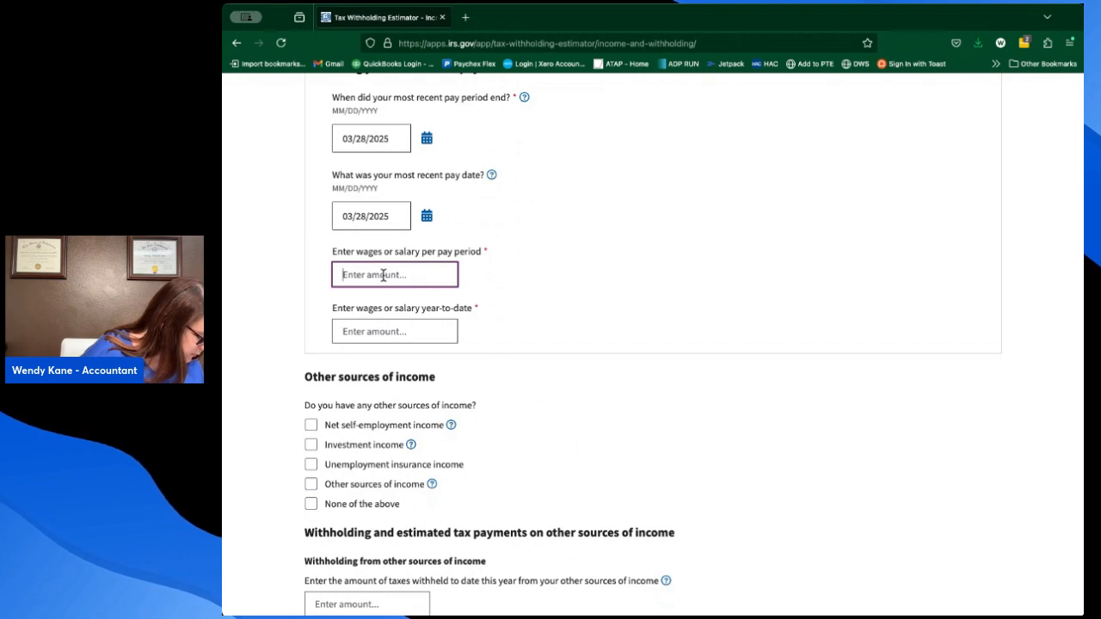
{"action": "type", "text": "1153"}
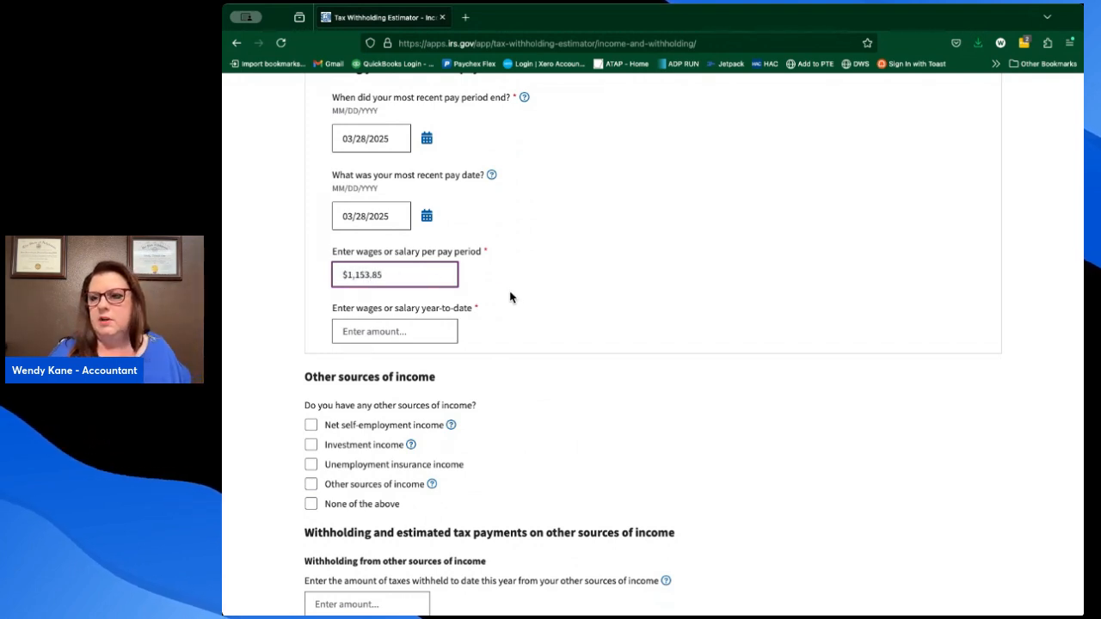
{"action": "left_click", "coordinate": [507, 324]}
{"action": "left_click", "coordinate": [371, 333]}
{"action": "left_click", "coordinate": [396, 274]}
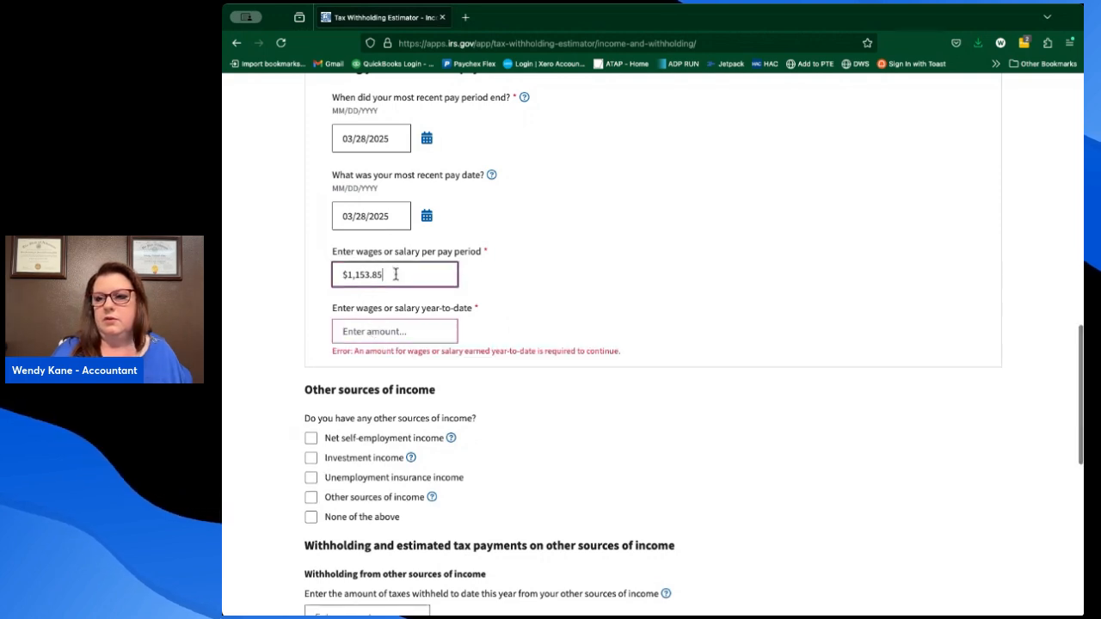
Enter $6,923.10 as the year-to-date wages or salary and review the resulting annual income question.
{"action": "left_click", "coordinate": [382, 329]}
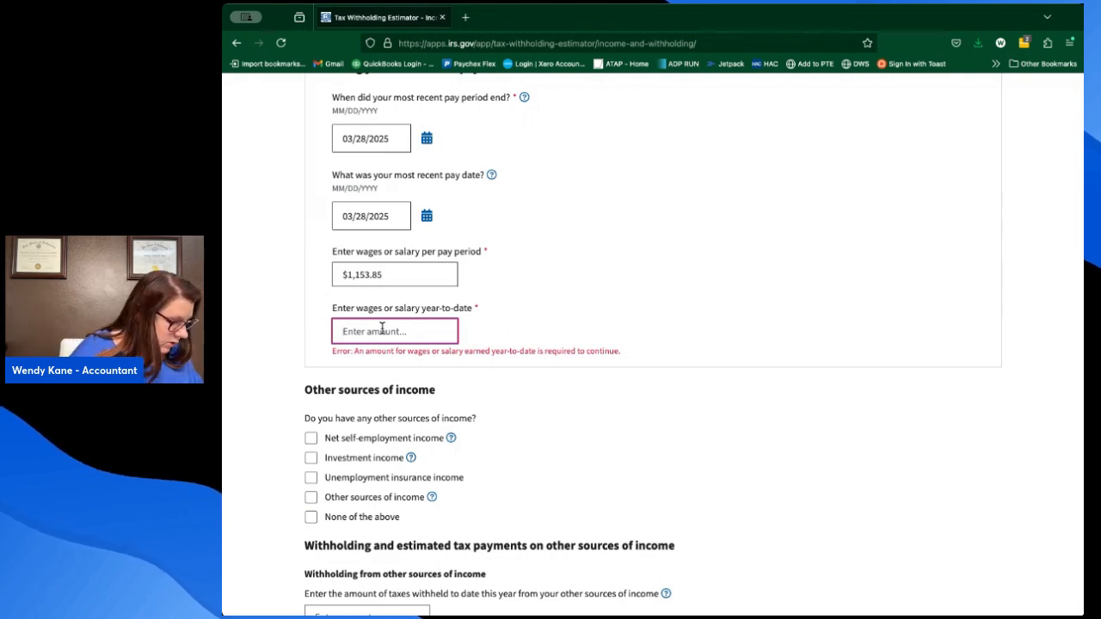
{"action": "type", "text": "6,923.10"}
{"action": "left_click", "coordinate": [545, 326]}
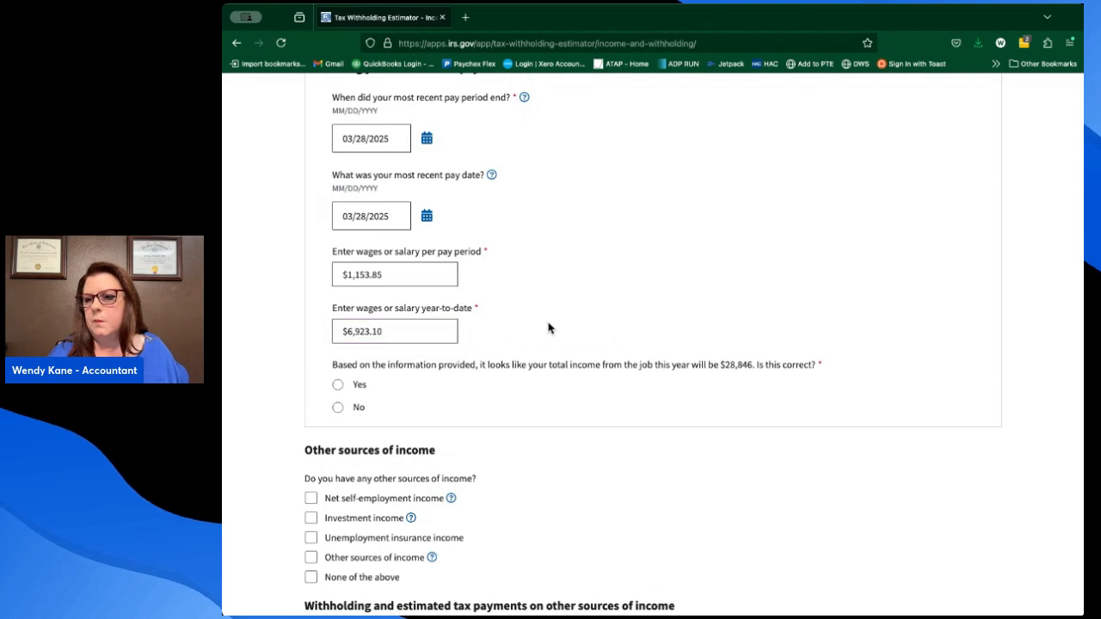
{"action": "scroll", "coordinate": [519, 411], "scroll_direction": "down", "scroll_amount": 1}
{"action": "scroll", "coordinate": [515, 370], "scroll_direction": "up", "scroll_amount": 1}
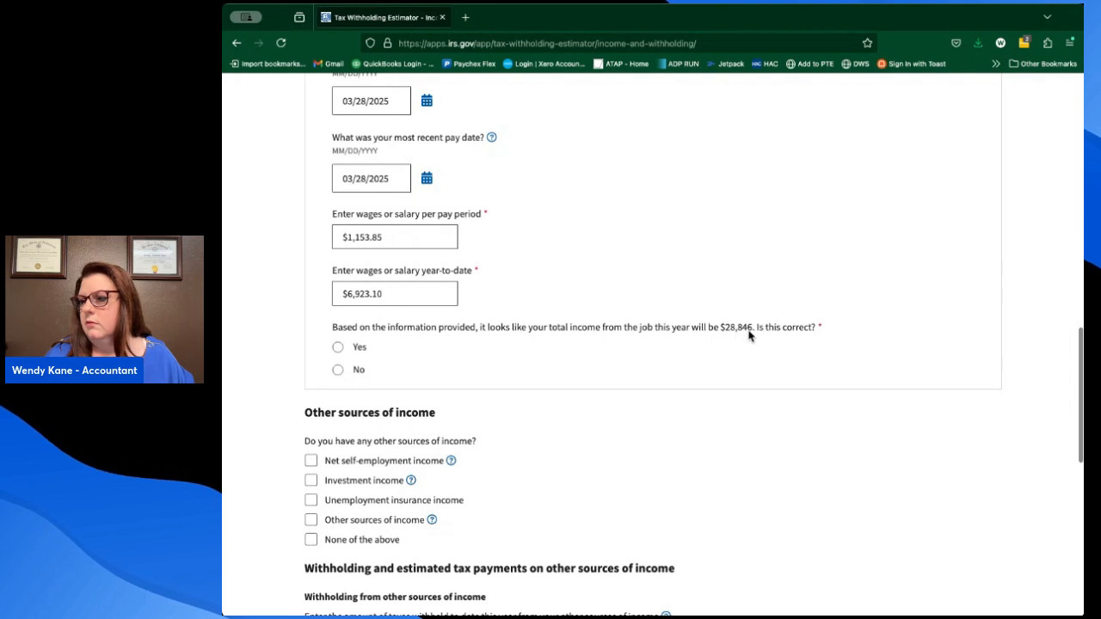
Change the most recent pay period end date for the first income source to 03/22/2025.
{"action": "scroll", "coordinate": [556, 247], "scroll_direction": "up", "scroll_amount": 1}
{"action": "scroll", "coordinate": [516, 249], "scroll_direction": "down", "scroll_amount": 1}
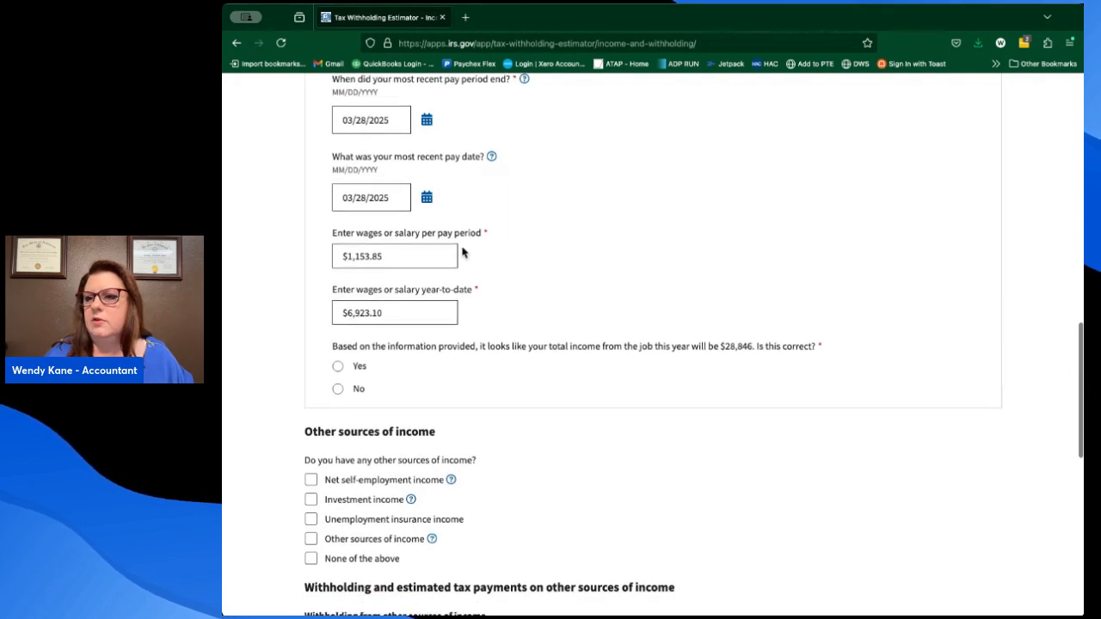
{"action": "left_click", "coordinate": [434, 257]}
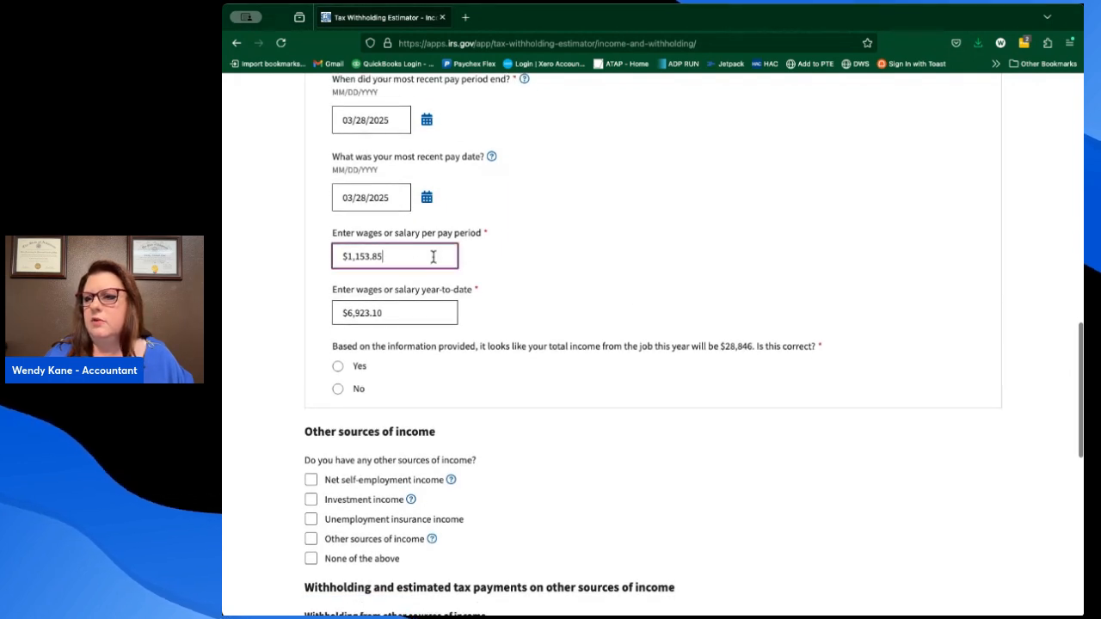
{"action": "left_click", "coordinate": [426, 120]}
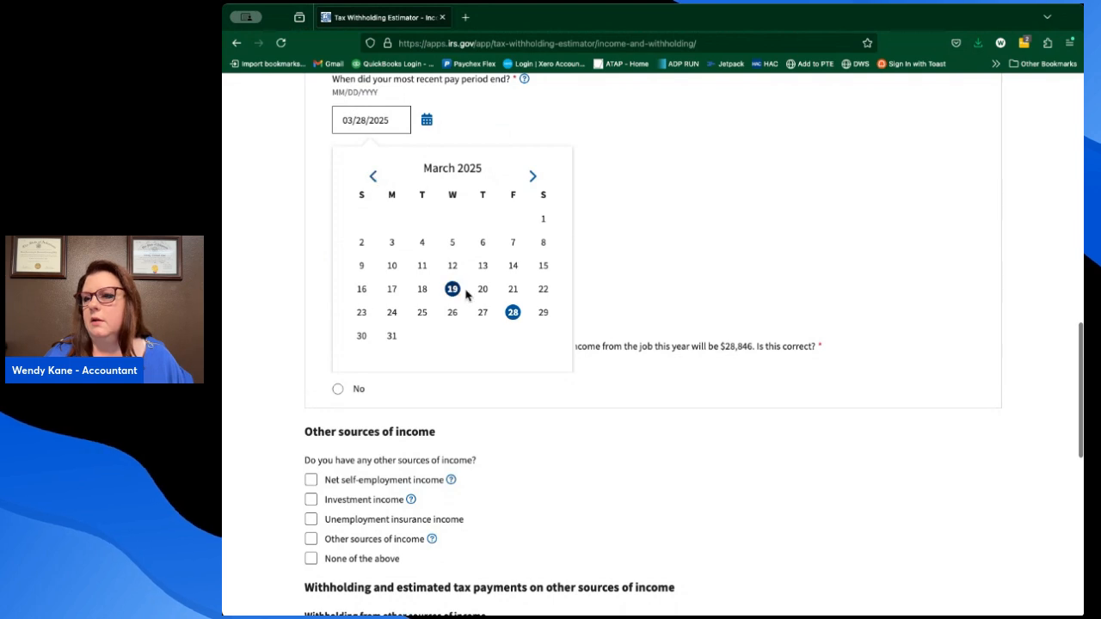
{"action": "left_click", "coordinate": [545, 290]}
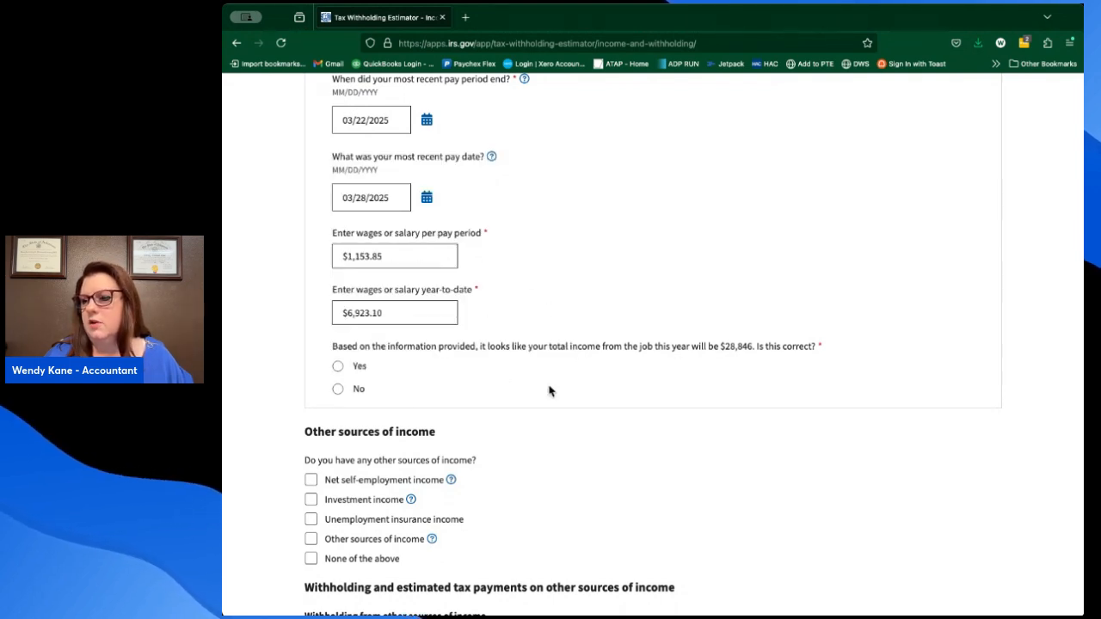
Reject the projected total income for the job and enter $30,000.00 as the annual income manually.
{"action": "scroll", "coordinate": [563, 323], "scroll_direction": "down", "scroll_amount": 1}
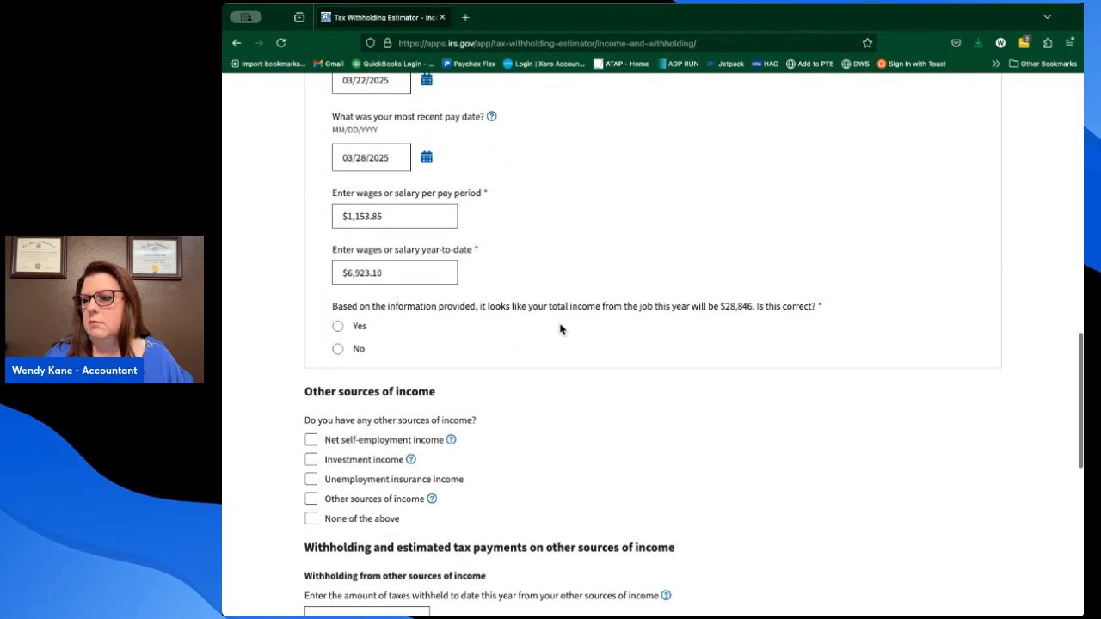
{"action": "left_click", "coordinate": [337, 349]}
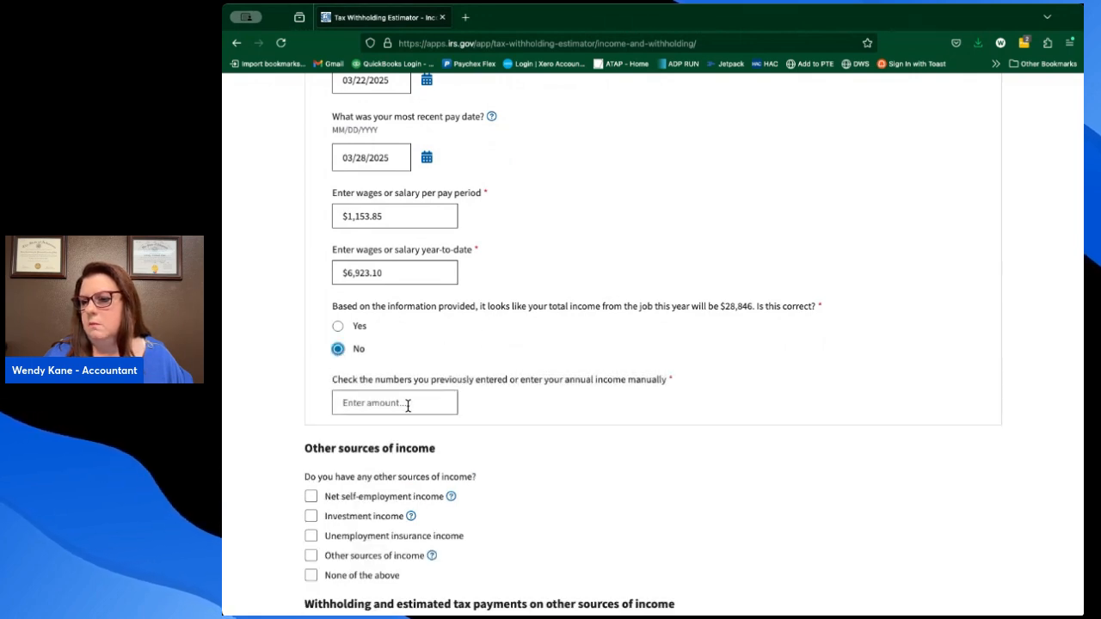
{"action": "left_click", "coordinate": [374, 402]}
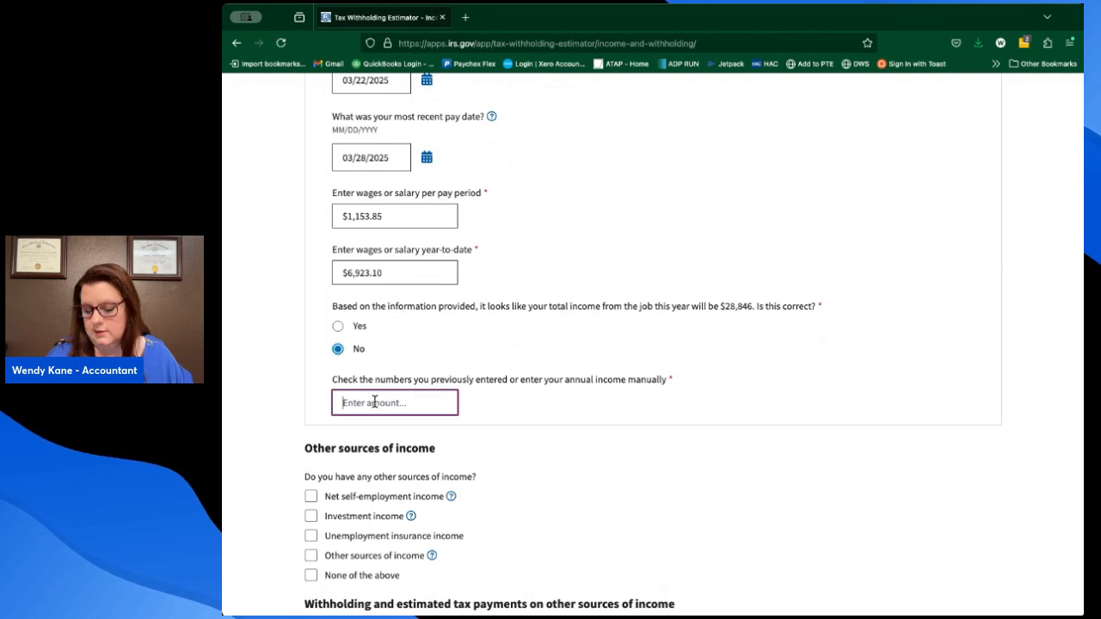
{"action": "type", "text": "30,000."}
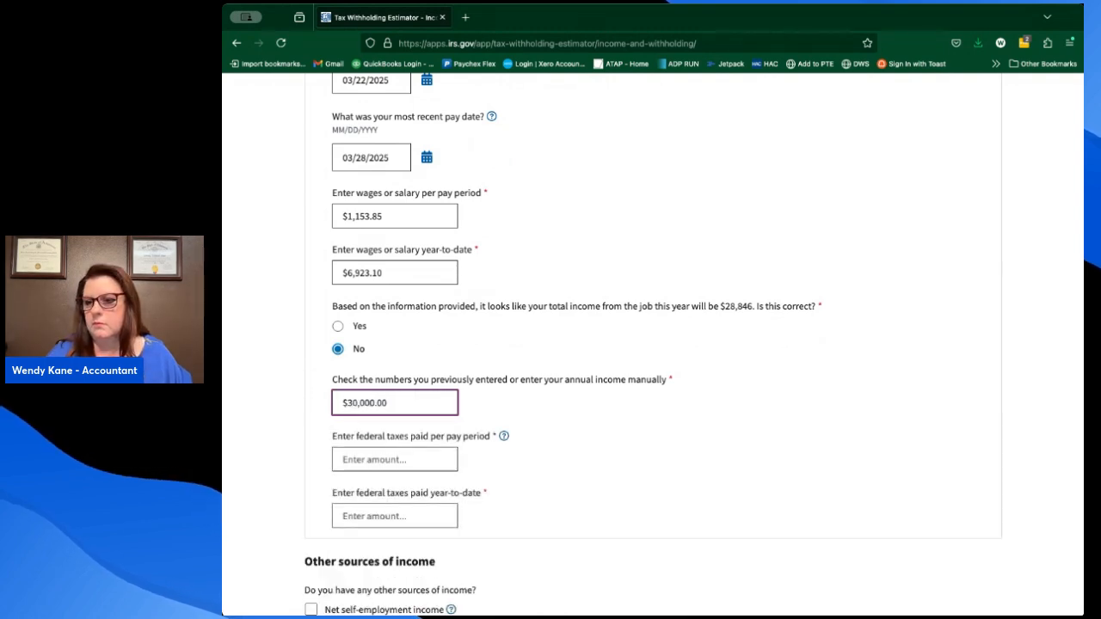
{"action": "type", "text": "00"}
Enter federal taxes paid as $28.85 per pay period and $173.10 year-to-date for the first income source.
{"action": "scroll", "coordinate": [493, 491], "scroll_direction": "down", "scroll_amount": 1}
{"action": "left_click", "coordinate": [409, 420]}
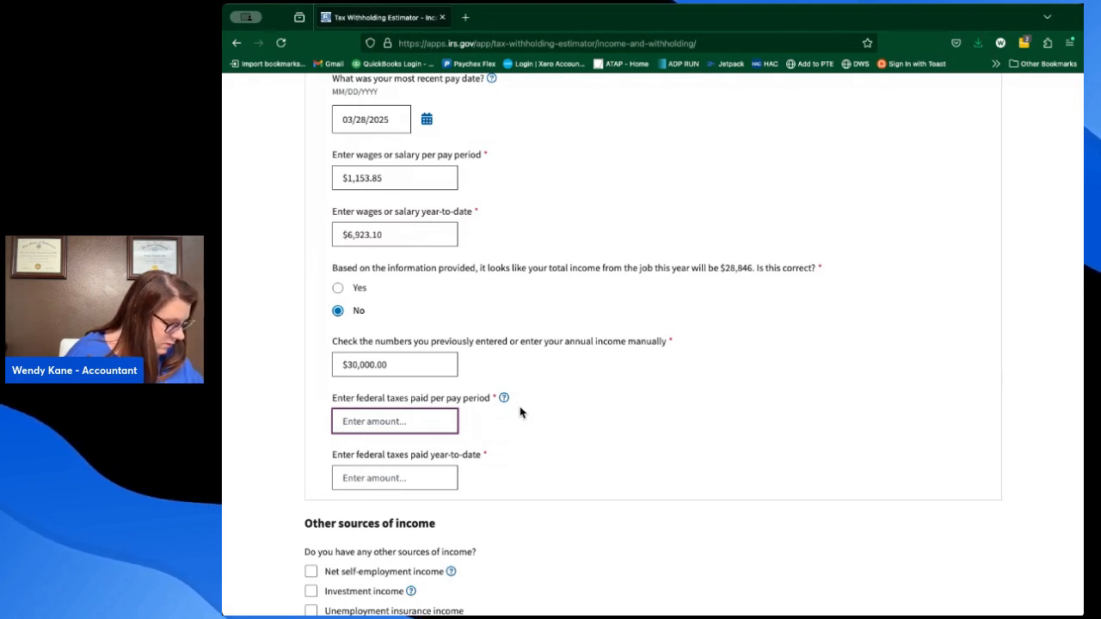
{"action": "type", "text": "28.85"}
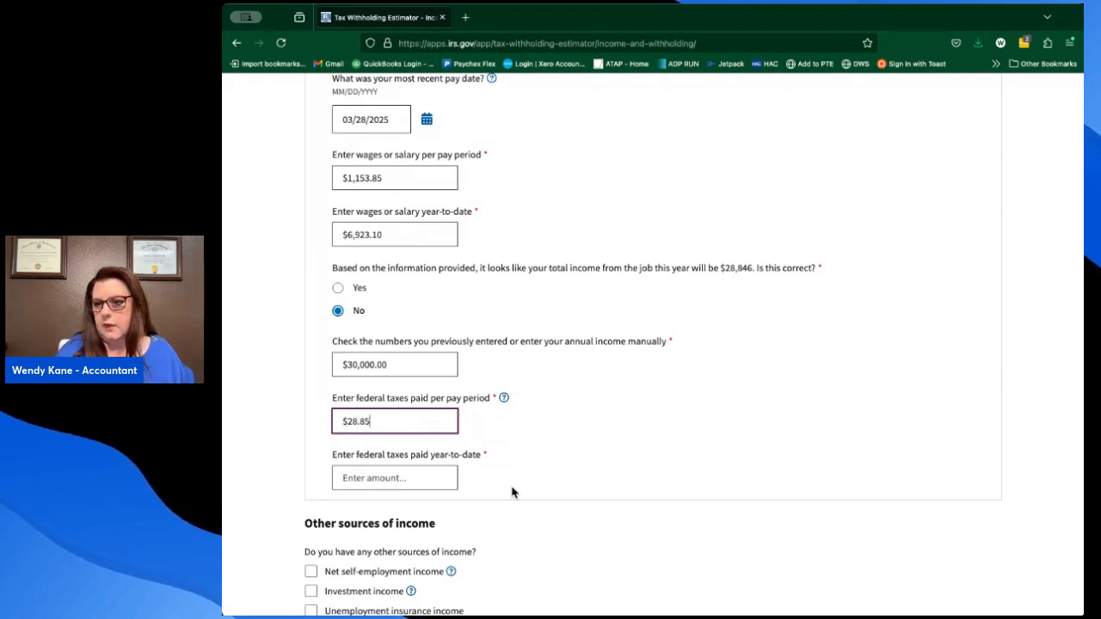
{"action": "left_click", "coordinate": [403, 477]}
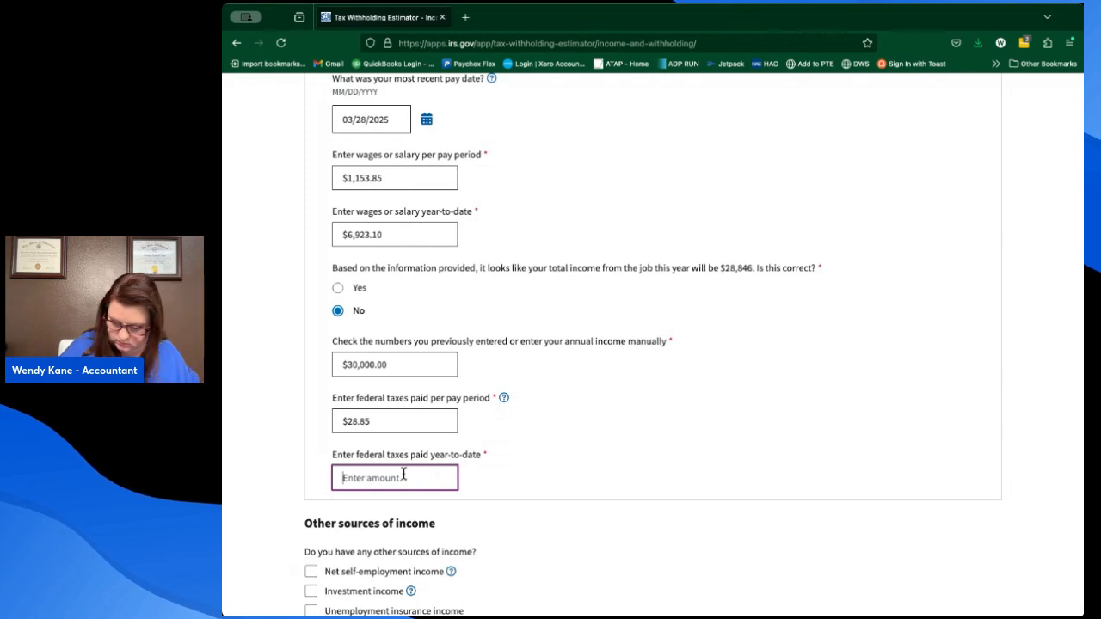
{"action": "type", "text": "173.10"}
{"action": "left_click", "coordinate": [573, 485]}
Choose "None of the above" for both the job's contributions and bonuses and the other sources of income.
{"action": "scroll", "coordinate": [572, 484], "scroll_direction": "down", "scroll_amount": 3}
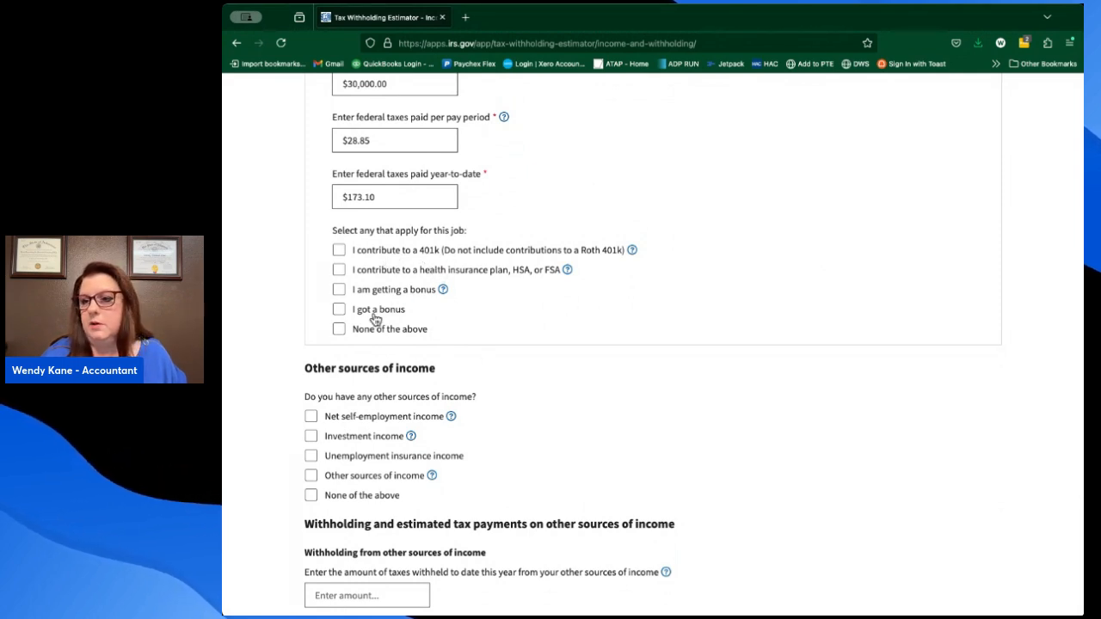
{"action": "left_click", "coordinate": [339, 330]}
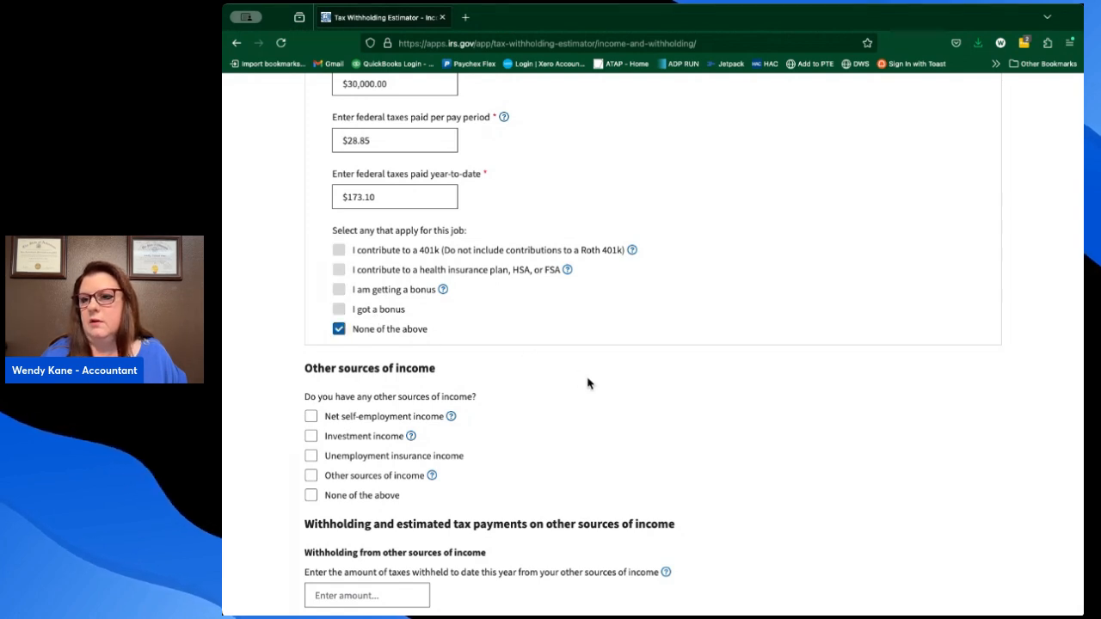
{"action": "scroll", "coordinate": [588, 383], "scroll_direction": "down", "scroll_amount": 2}
{"action": "scroll", "coordinate": [588, 383], "scroll_direction": "down", "scroll_amount": 3}
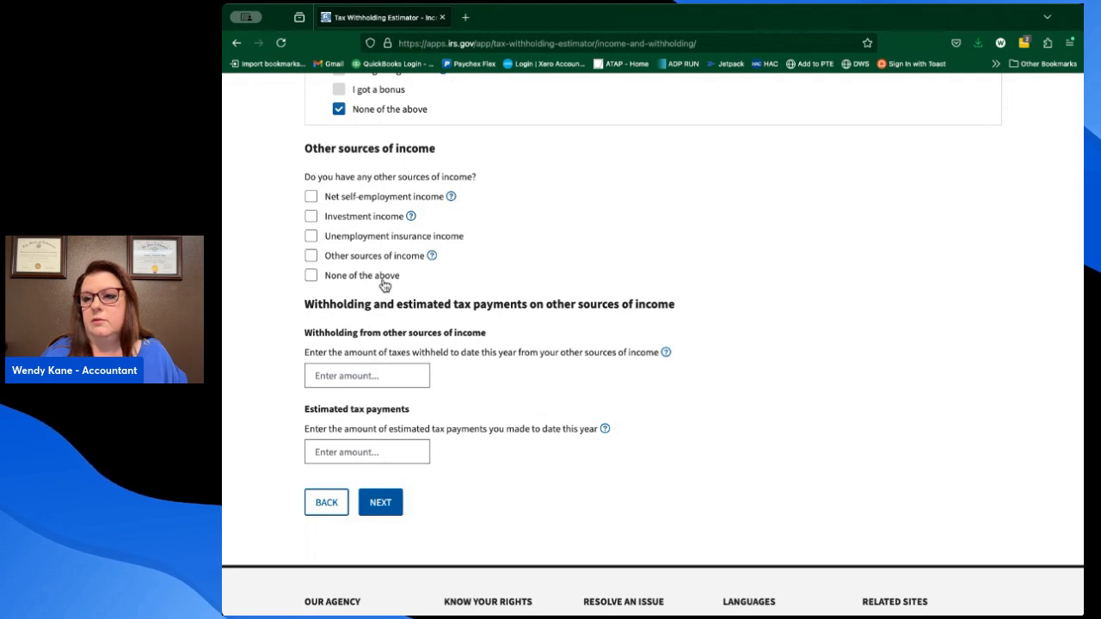
{"action": "left_click", "coordinate": [311, 277]}
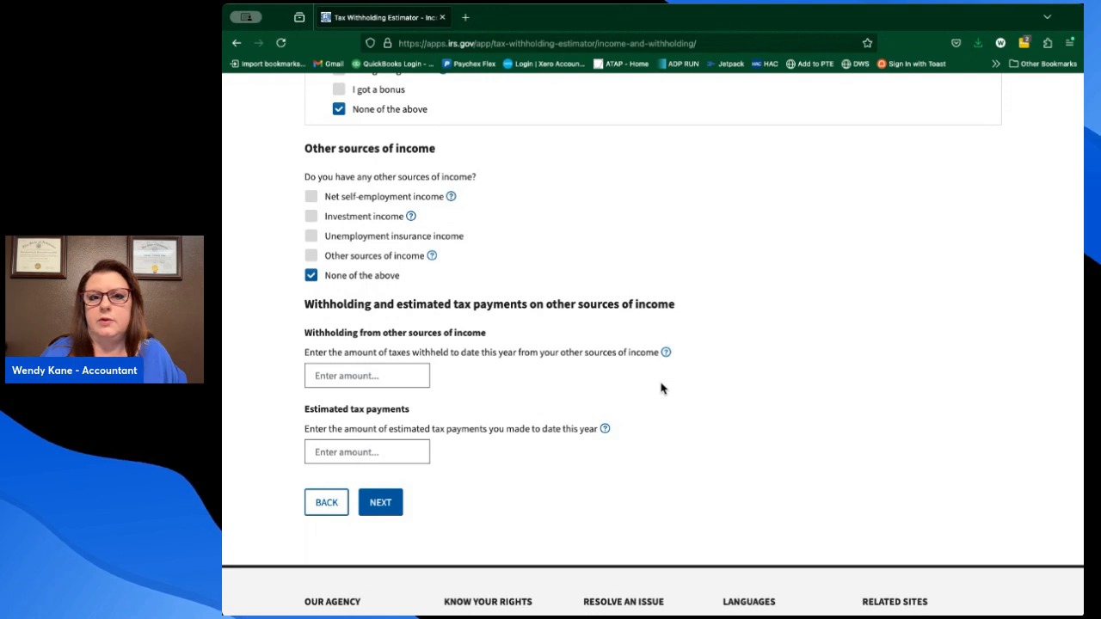
Leave the withholding from other income and the estimated tax payments blank, and continue to the Adjustments page.
{"action": "scroll", "coordinate": [661, 388], "scroll_direction": "down", "scroll_amount": 1}
{"action": "scroll", "coordinate": [662, 388], "scroll_direction": "up", "scroll_amount": 1}
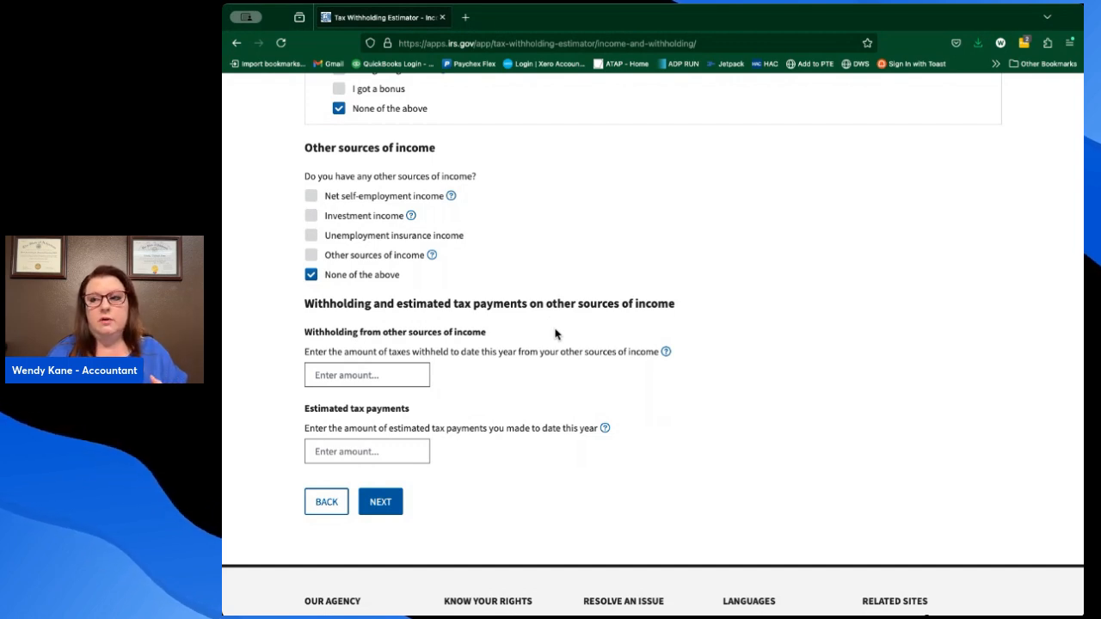
{"action": "scroll", "coordinate": [472, 388], "scroll_direction": "down", "scroll_amount": 1}
{"action": "left_click", "coordinate": [381, 302]}
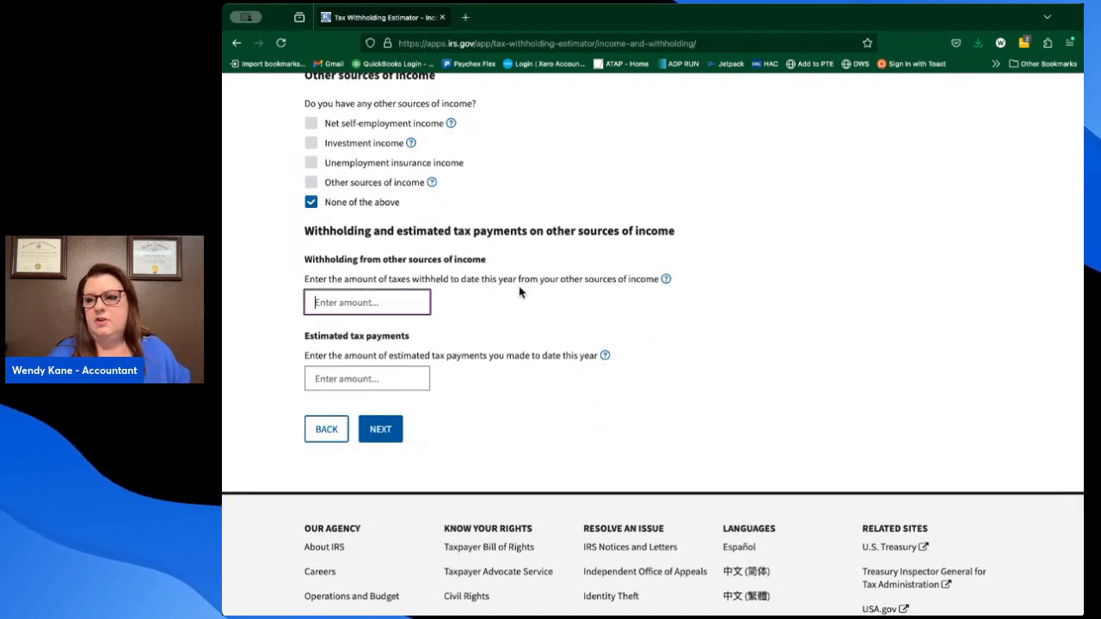
{"action": "scroll", "coordinate": [561, 394], "scroll_direction": "down", "scroll_amount": 1}
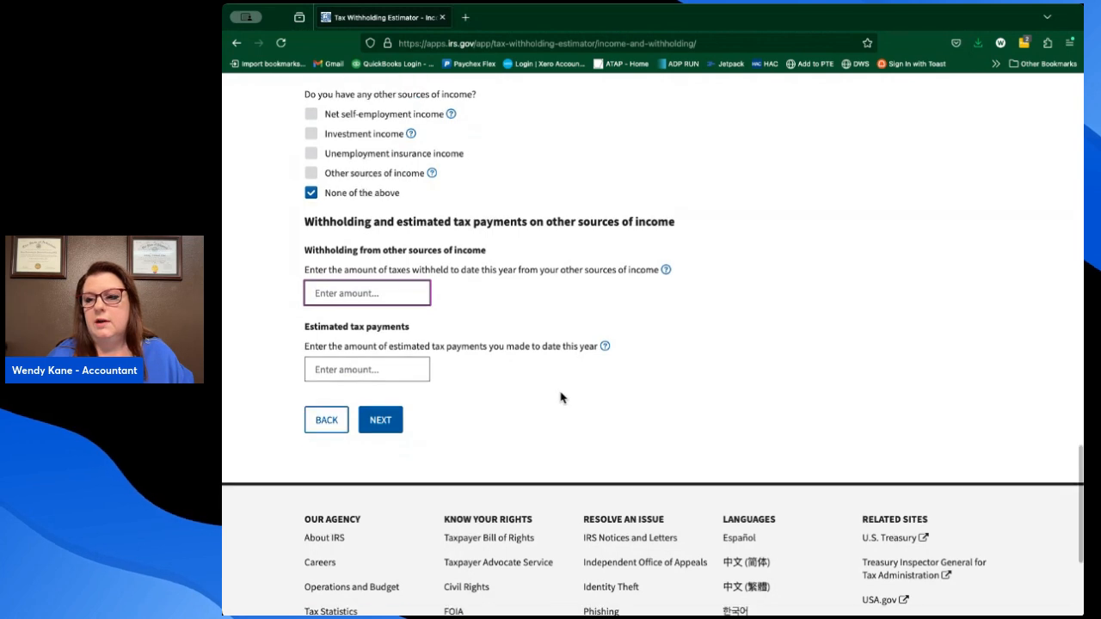
{"action": "left_click", "coordinate": [394, 360]}
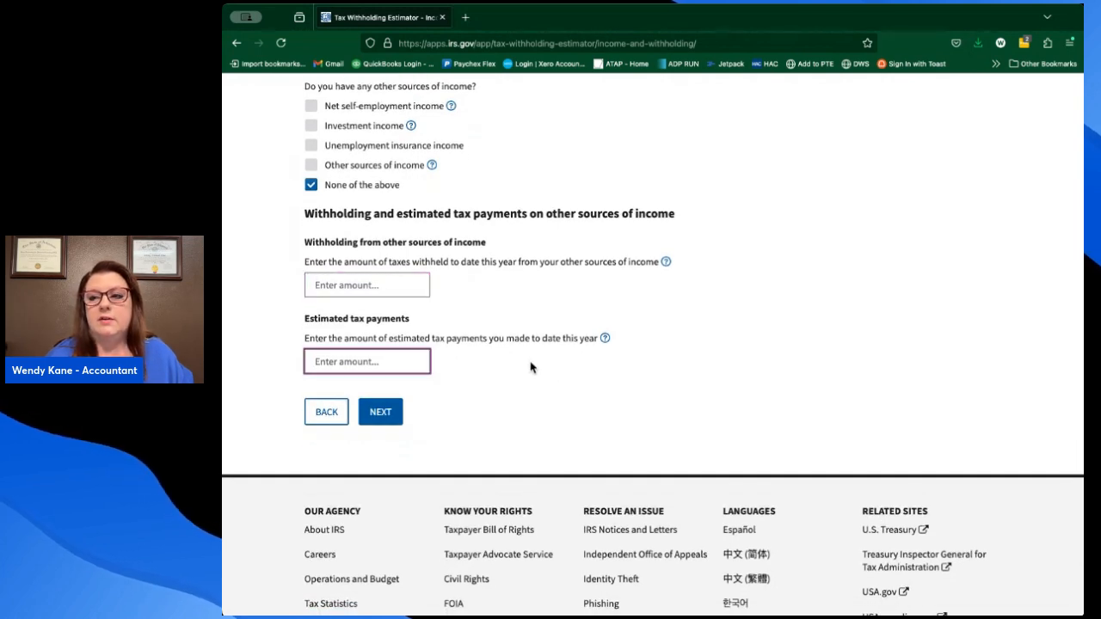
{"action": "scroll", "coordinate": [616, 321], "scroll_direction": "up", "scroll_amount": 1}
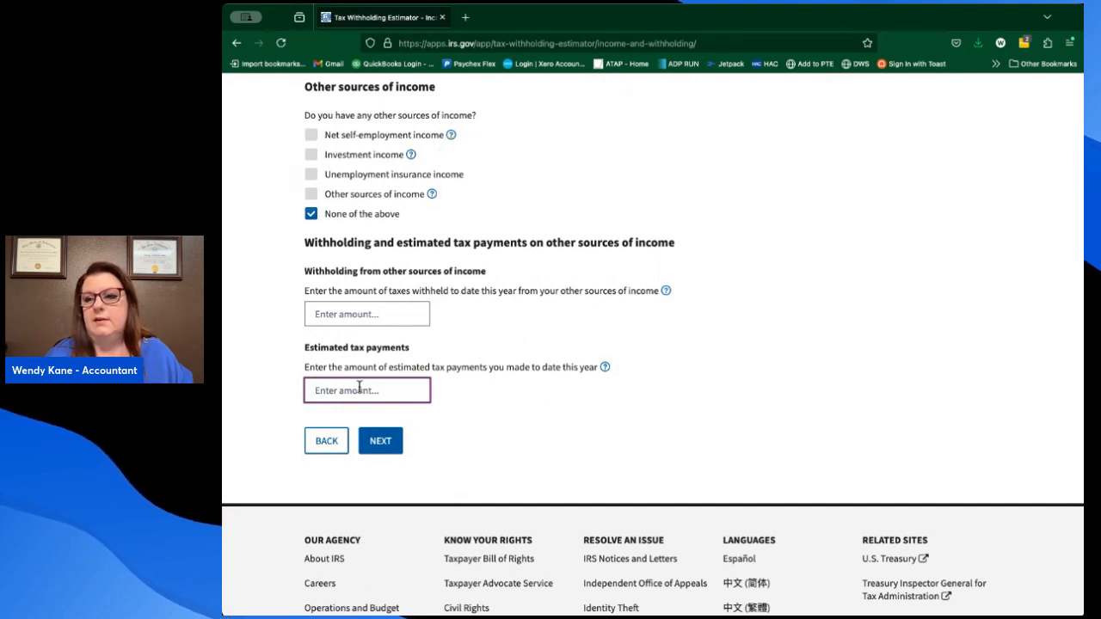
{"action": "left_click", "coordinate": [483, 442]}
{"action": "left_click", "coordinate": [381, 449]}
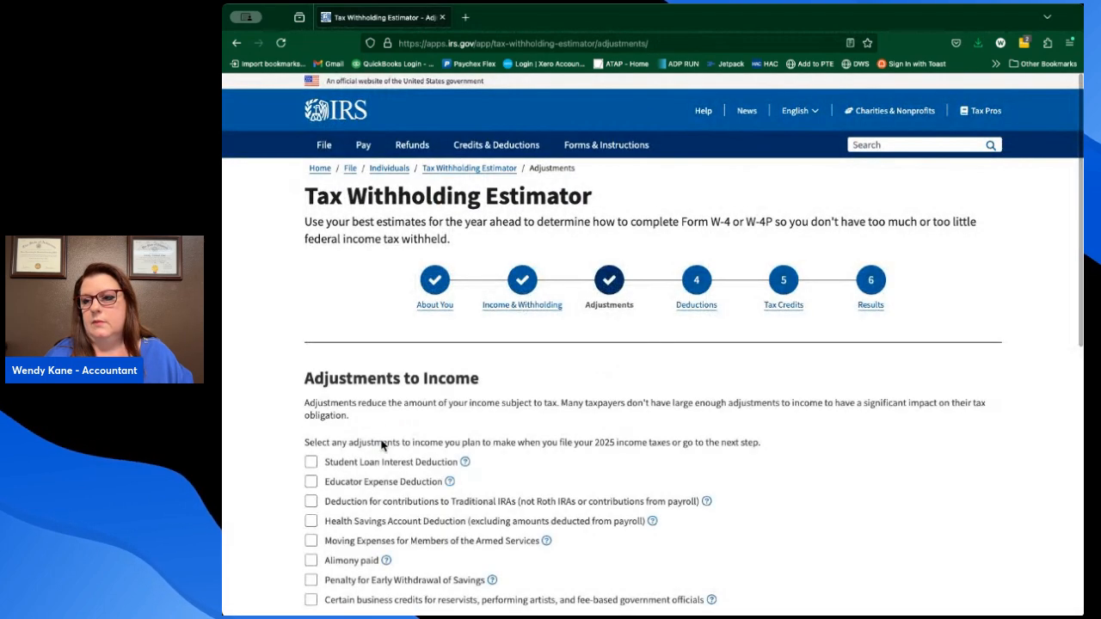
Review the adjustments to income, leave all of them unselected, and continue to the Deductions page.
{"action": "scroll", "coordinate": [637, 372], "scroll_direction": "down", "scroll_amount": 3}
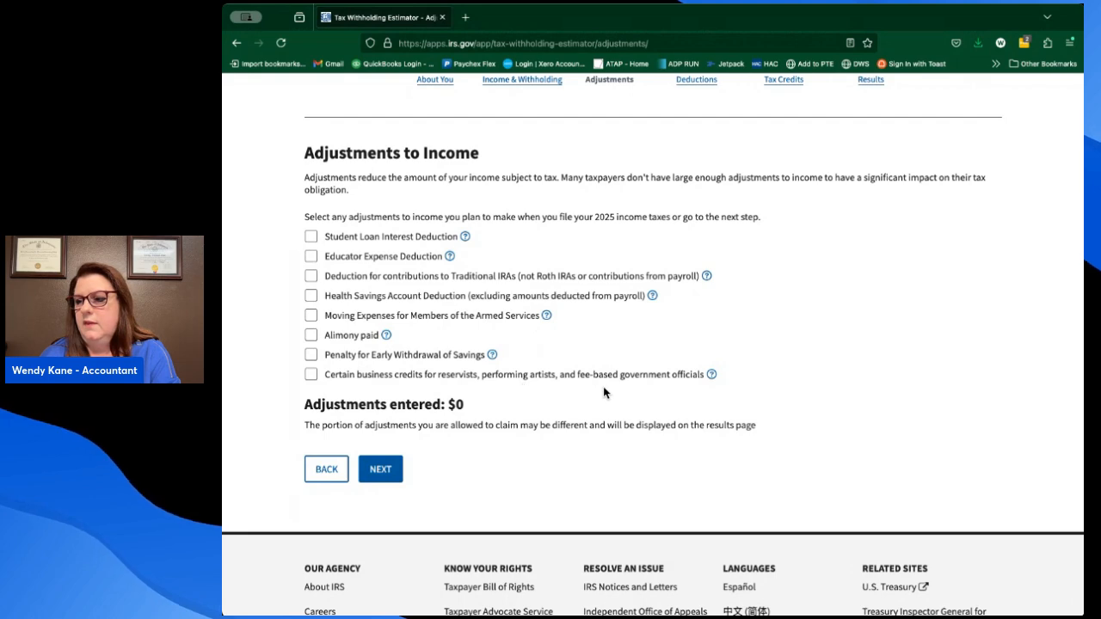
{"action": "scroll", "coordinate": [604, 392], "scroll_direction": "down", "scroll_amount": 1}
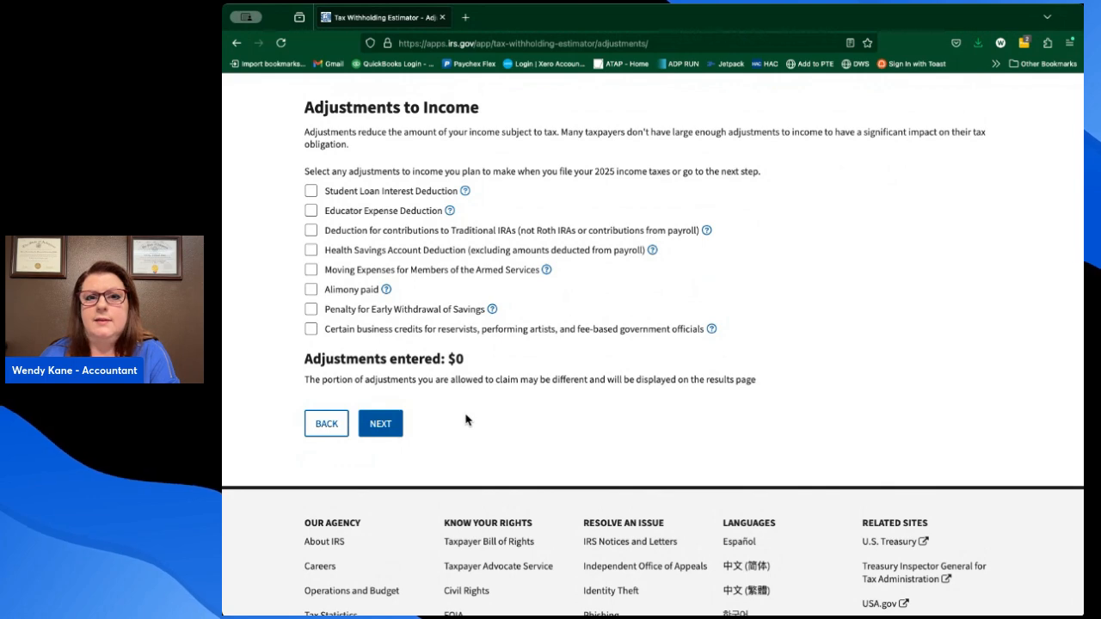
{"action": "left_click", "coordinate": [385, 425]}
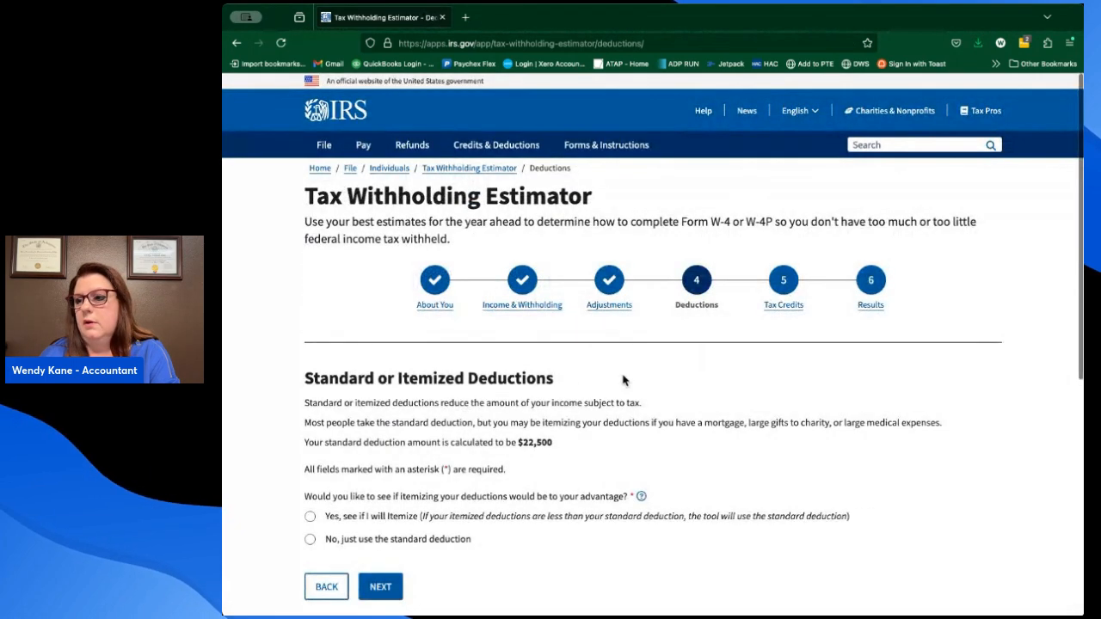
Choose to just use the standard deduction and continue to the Tax Credits page.
{"action": "scroll", "coordinate": [636, 387], "scroll_direction": "down", "scroll_amount": 2}
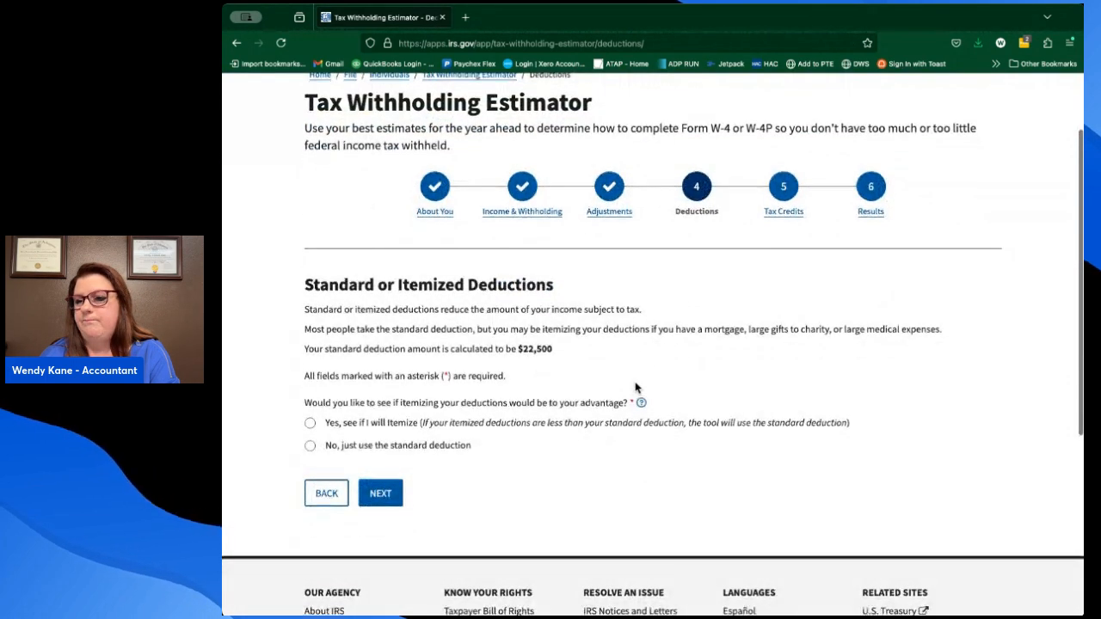
{"action": "scroll", "coordinate": [637, 387], "scroll_direction": "down", "scroll_amount": 2}
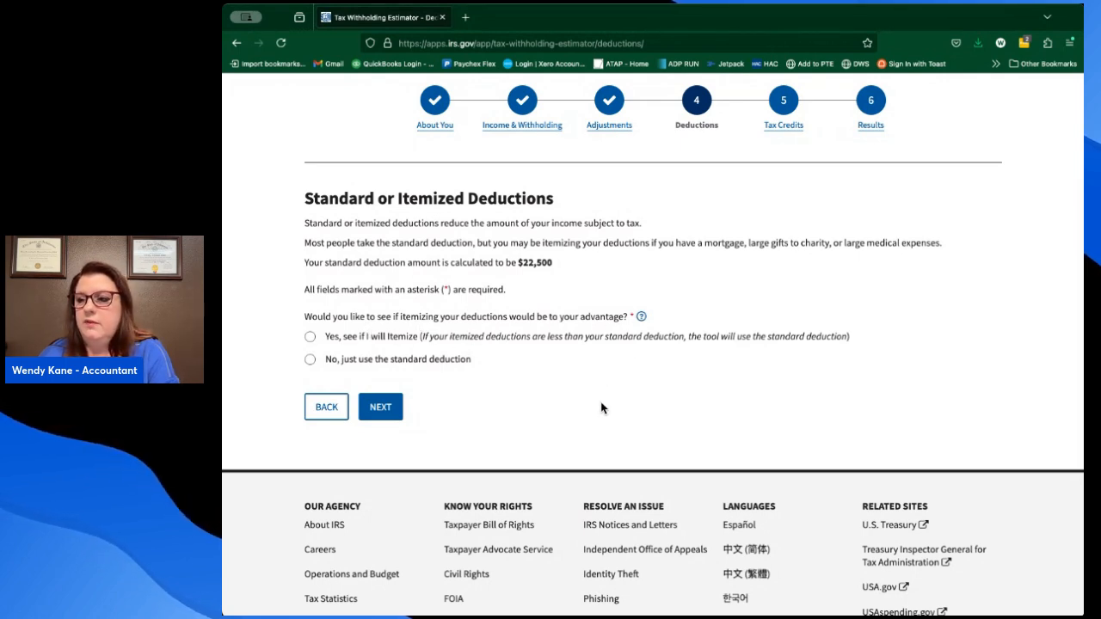
{"action": "left_click", "coordinate": [311, 360]}
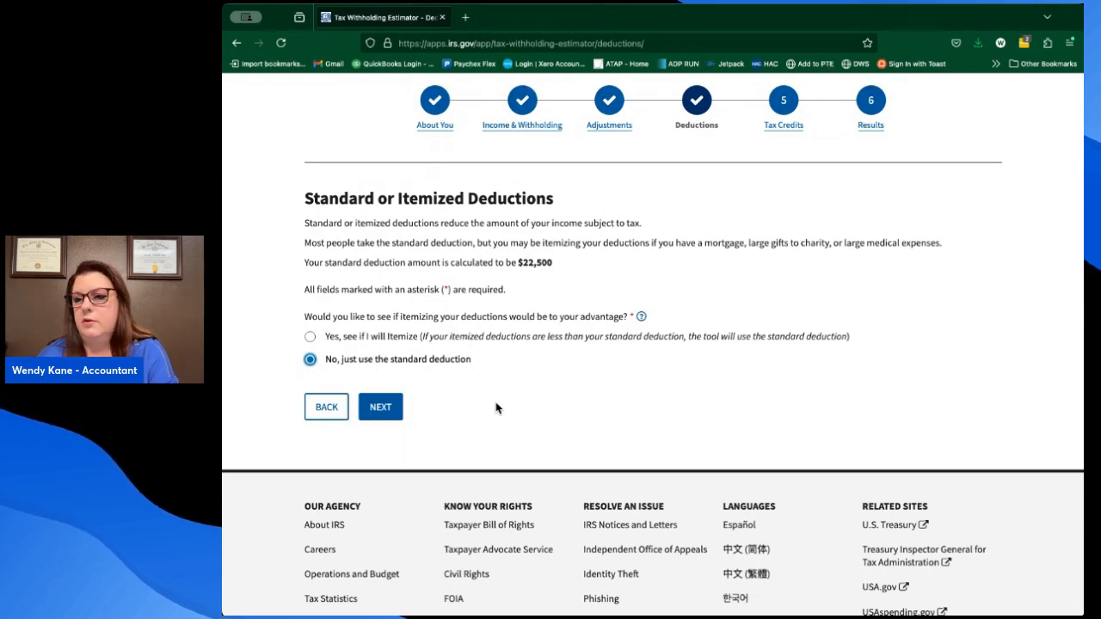
{"action": "left_click", "coordinate": [380, 408]}
Enter 40 as the taxpayer's age on January 1 of next year.
{"action": "scroll", "coordinate": [614, 411], "scroll_direction": "down", "scroll_amount": 5}
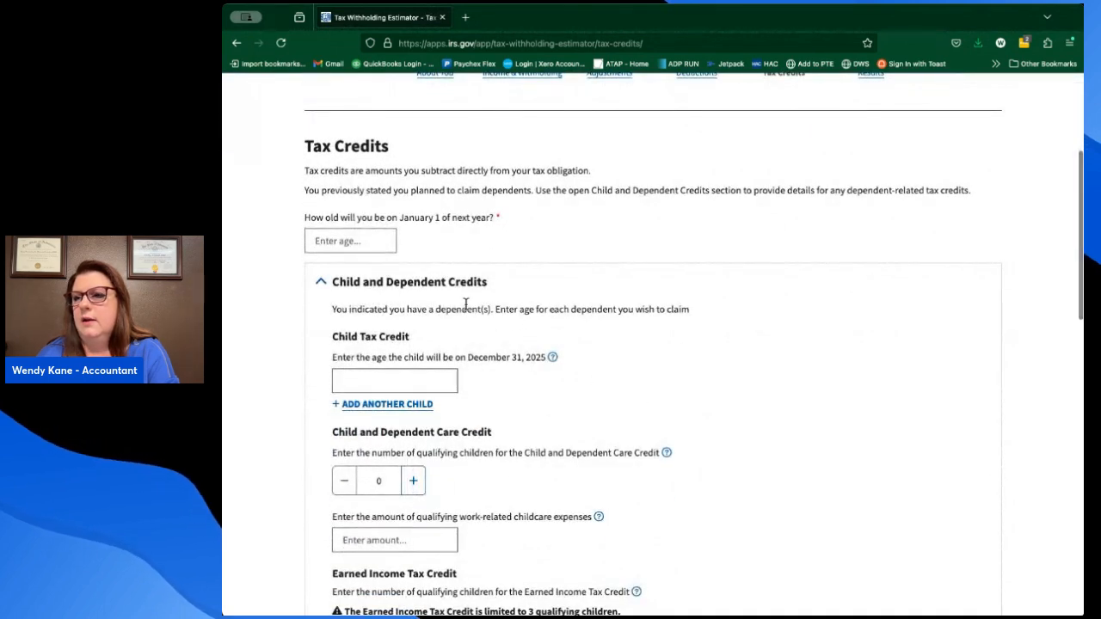
{"action": "left_click", "coordinate": [360, 242]}
{"action": "type", "text": "40"}
{"action": "left_click", "coordinate": [541, 244]}
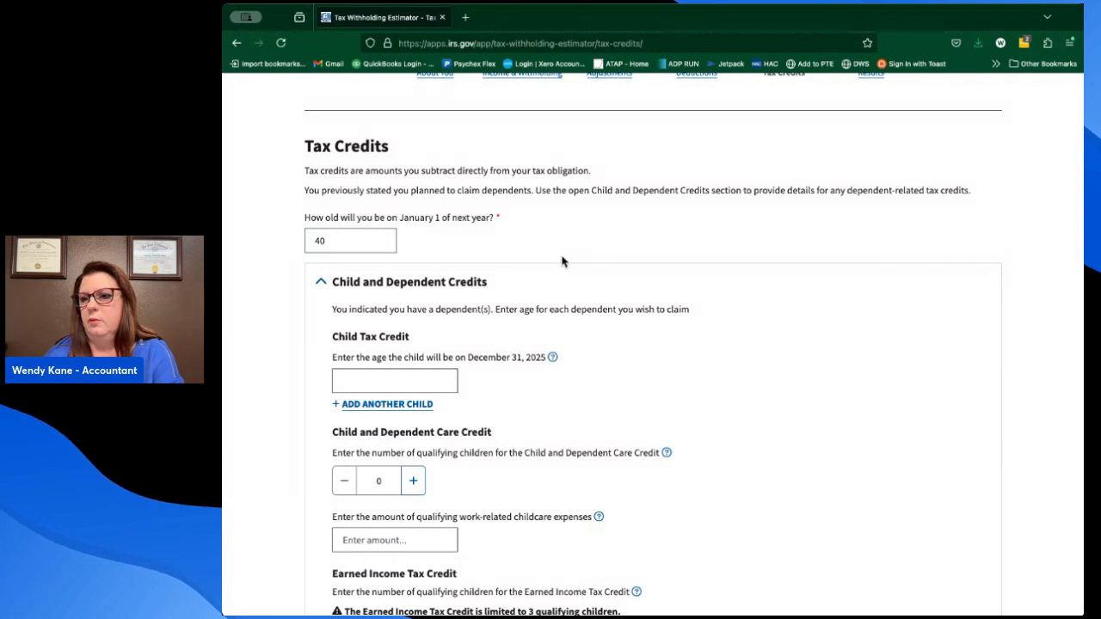
Enter 12 as the child's age on December 31, 2025 for the Child Tax Credit.
{"action": "scroll", "coordinate": [561, 261], "scroll_direction": "down", "scroll_amount": 2}
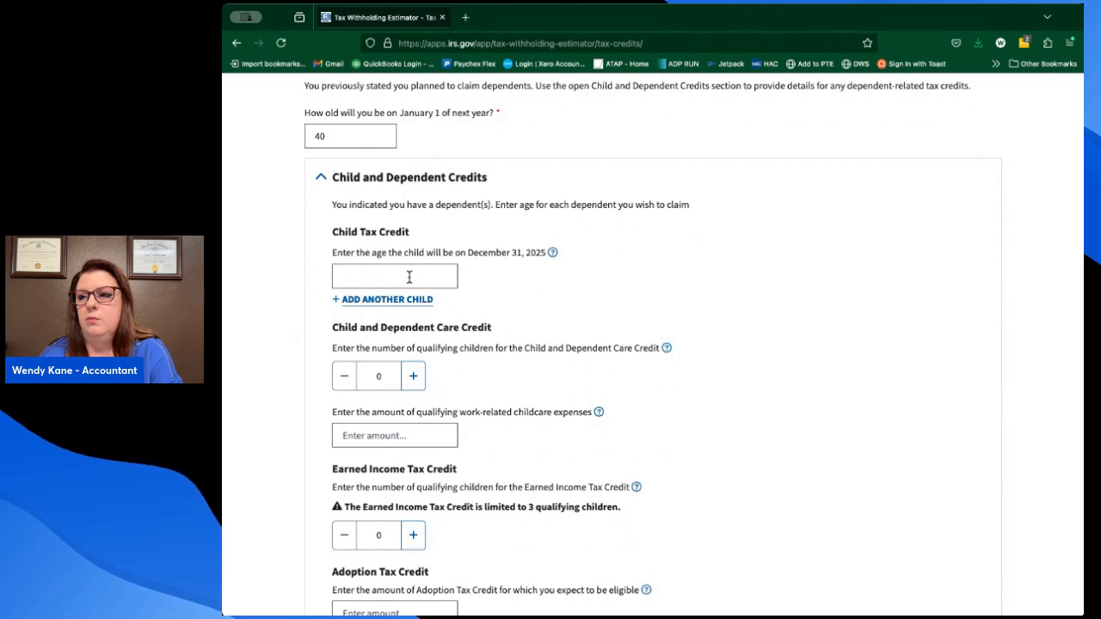
{"action": "left_click", "coordinate": [409, 277]}
{"action": "type", "text": "12"}
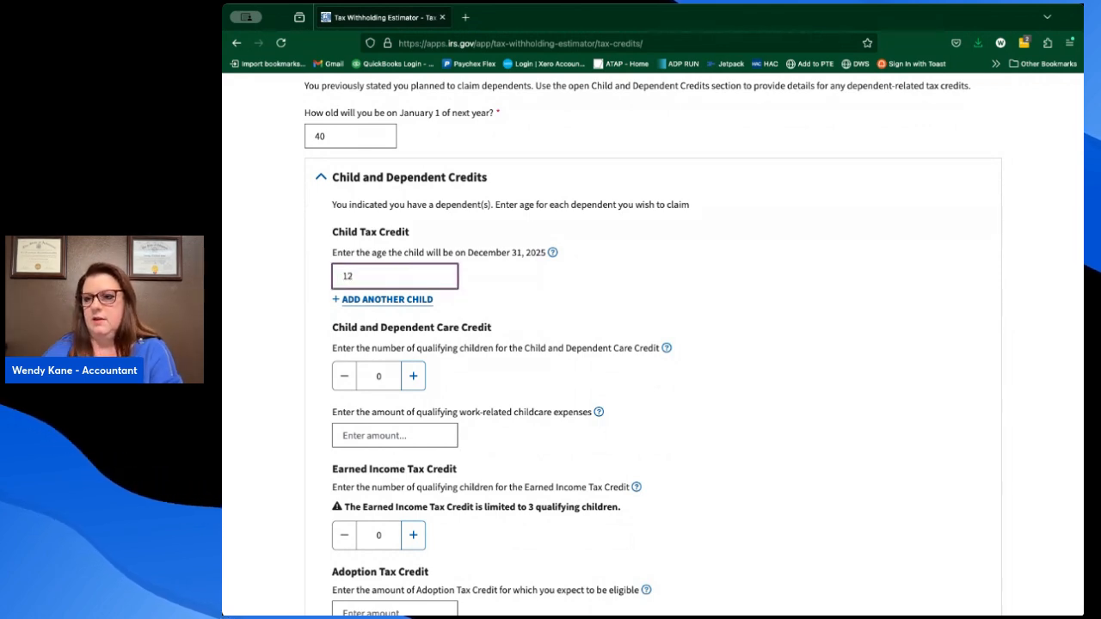
{"action": "left_click", "coordinate": [610, 310]}
Review the remaining tax credits, leave them all empty, and continue to the Results page.
{"action": "scroll", "coordinate": [610, 310], "scroll_direction": "down", "scroll_amount": 2}
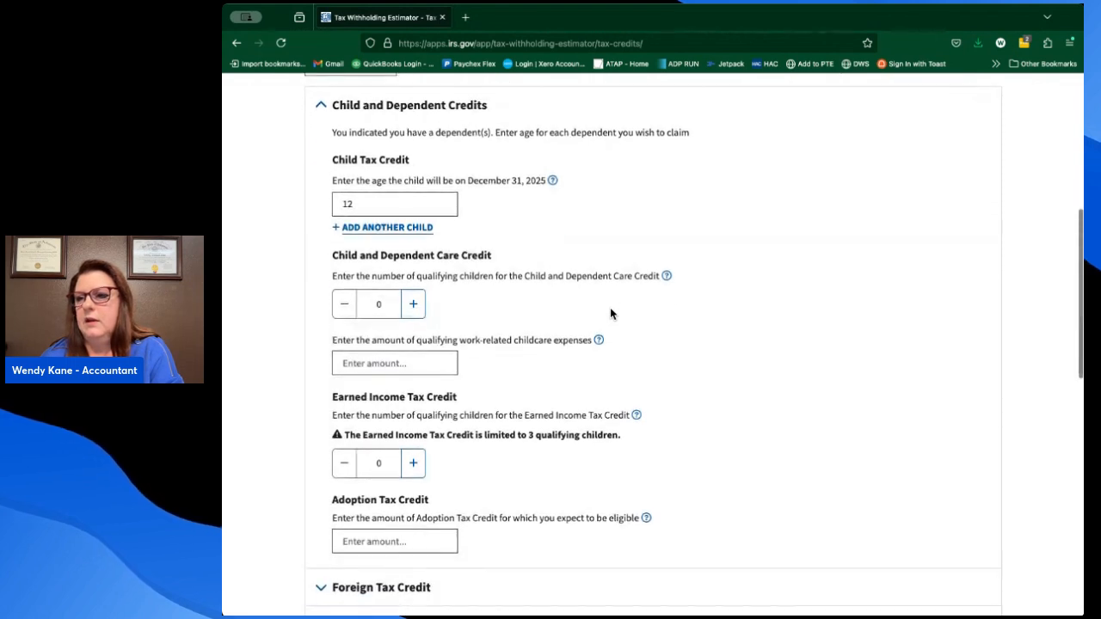
{"action": "scroll", "coordinate": [610, 313], "scroll_direction": "down", "scroll_amount": 1}
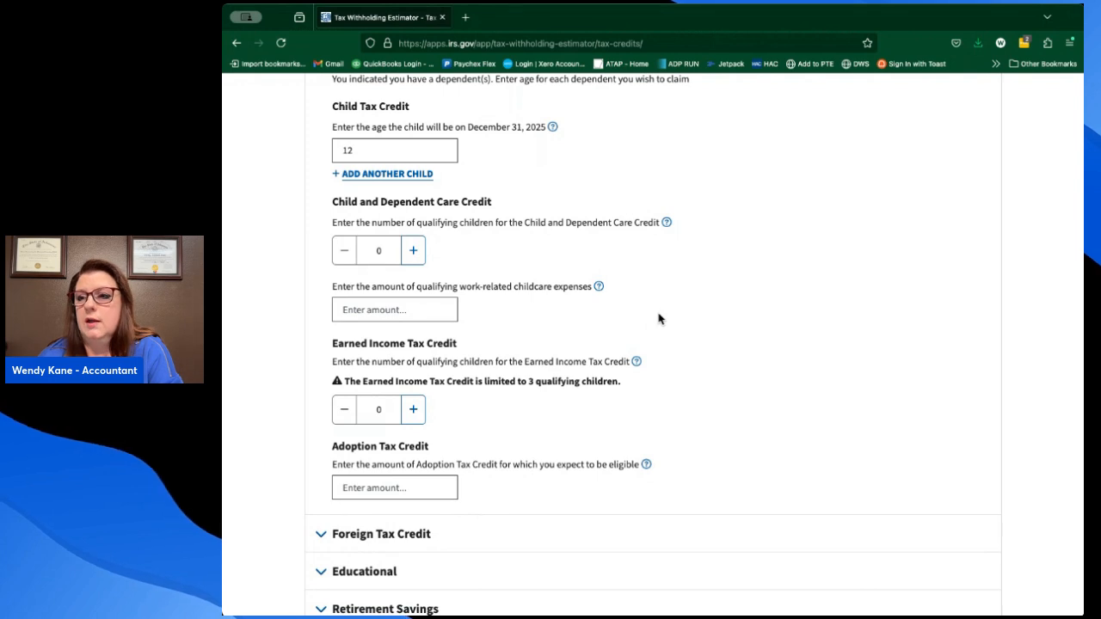
{"action": "scroll", "coordinate": [659, 318], "scroll_direction": "down", "scroll_amount": 1}
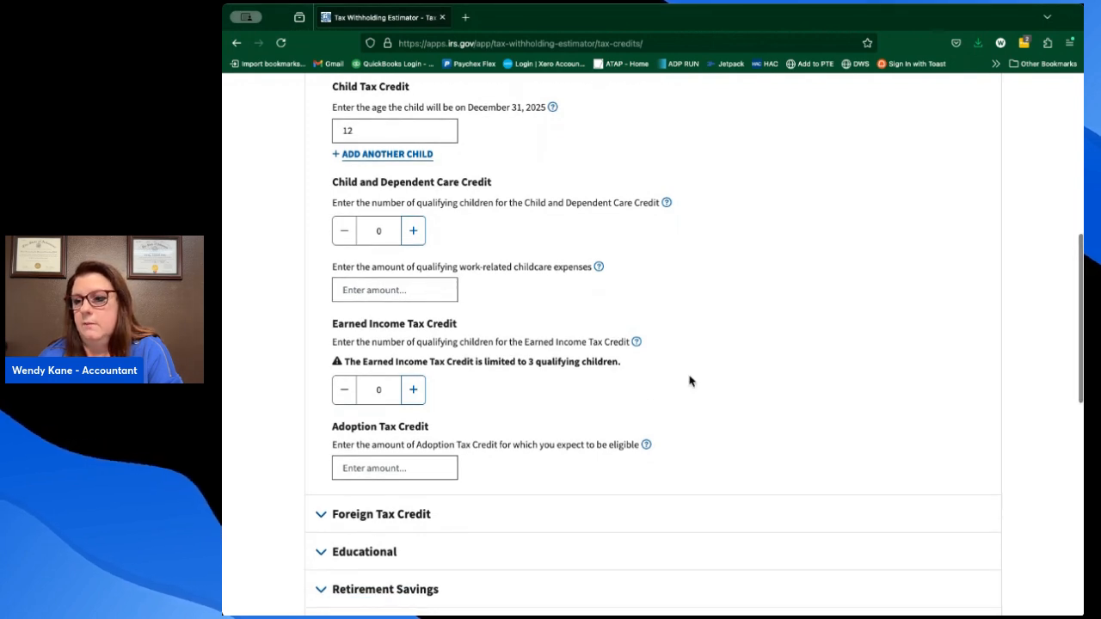
{"action": "scroll", "coordinate": [692, 379], "scroll_direction": "down", "scroll_amount": 2}
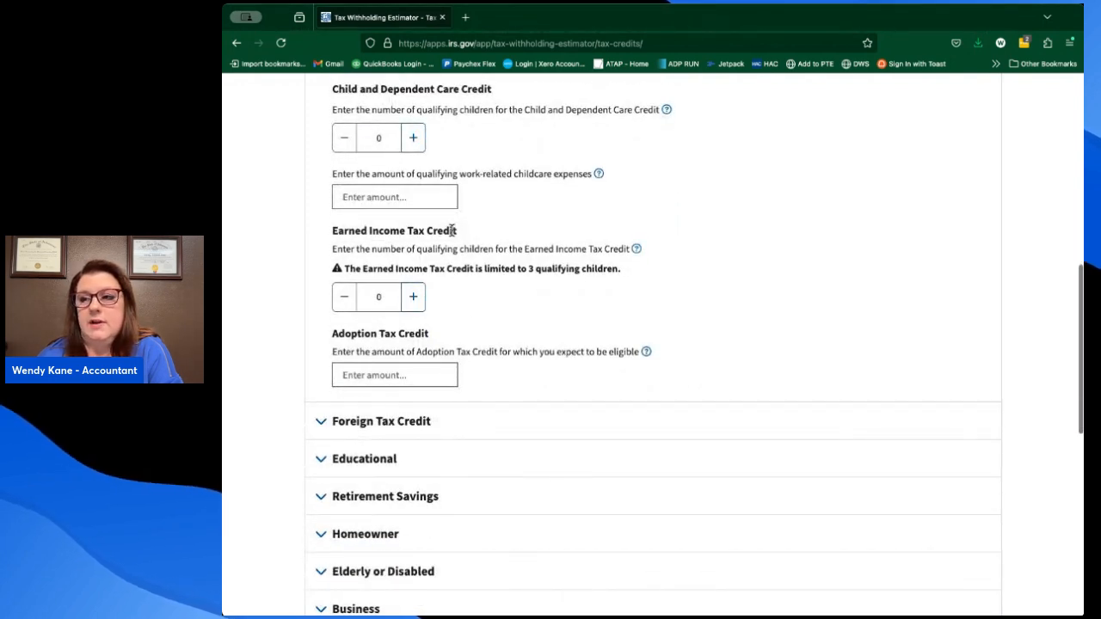
{"action": "scroll", "coordinate": [636, 334], "scroll_direction": "down", "scroll_amount": 2}
{"action": "scroll", "coordinate": [636, 337], "scroll_direction": "down", "scroll_amount": 3}
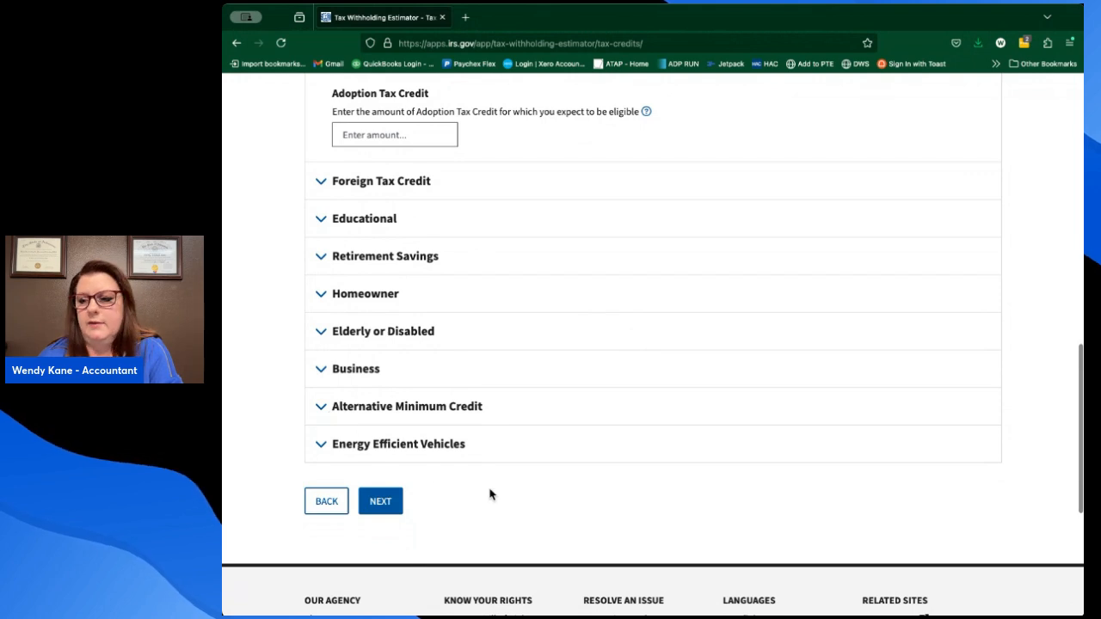
{"action": "left_click", "coordinate": [379, 505]}
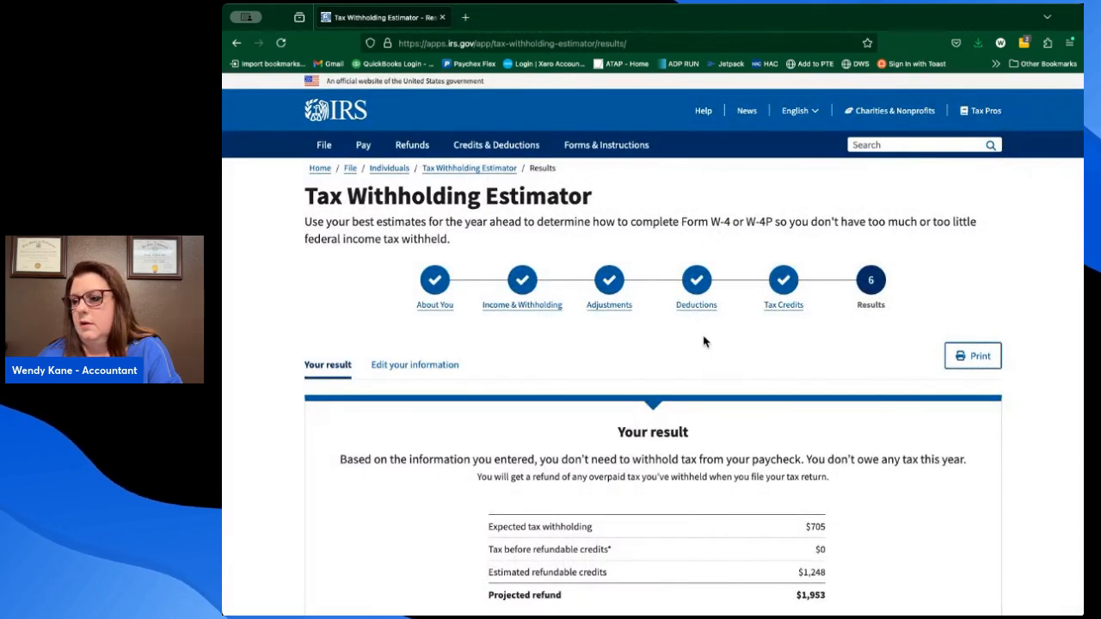
Examine the estimated result, including withholding, refundable credits and projected refund, and the Form W-4 adjustment instructions.
{"action": "scroll", "coordinate": [832, 356], "scroll_direction": "down", "scroll_amount": 1}
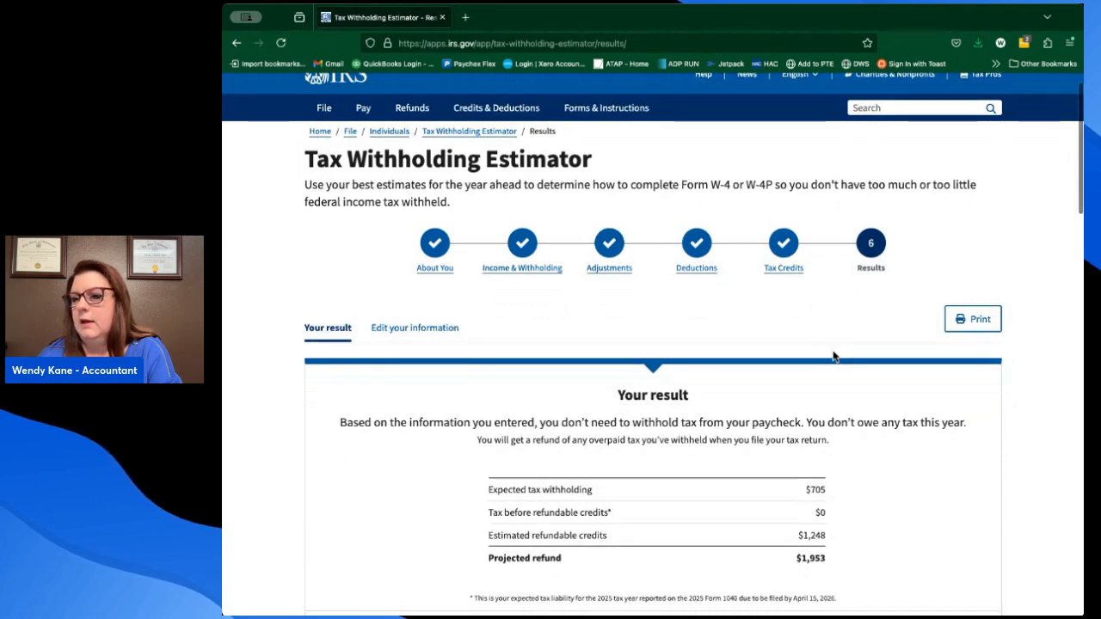
{"action": "scroll", "coordinate": [833, 356], "scroll_direction": "up", "scroll_amount": 1}
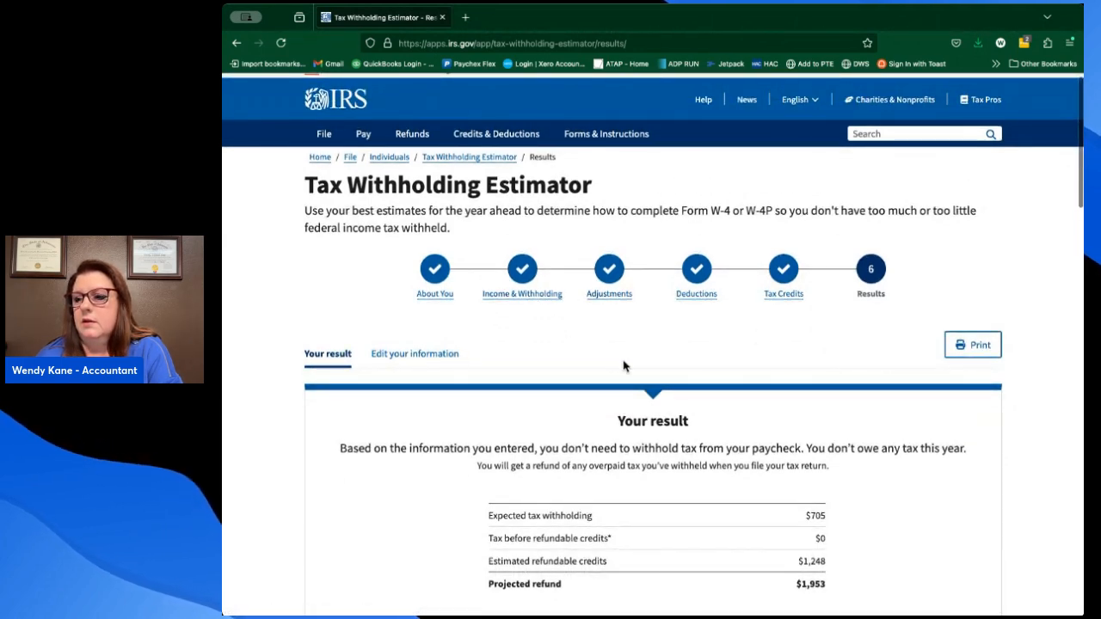
{"action": "scroll", "coordinate": [760, 356], "scroll_direction": "down", "scroll_amount": 3}
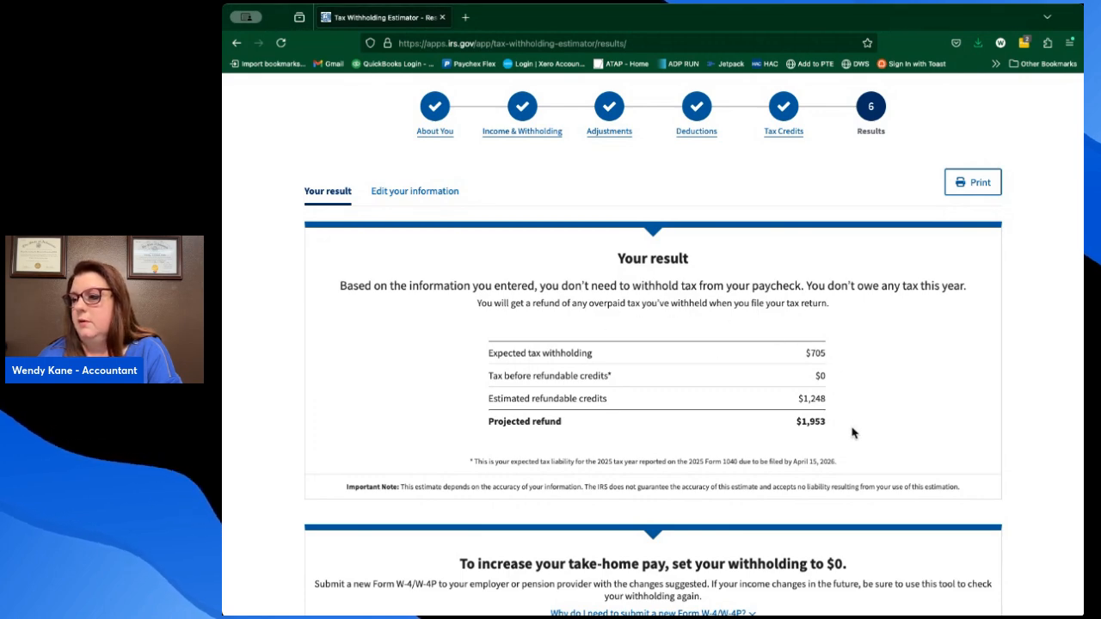
{"action": "scroll", "coordinate": [852, 432], "scroll_direction": "down", "scroll_amount": 3}
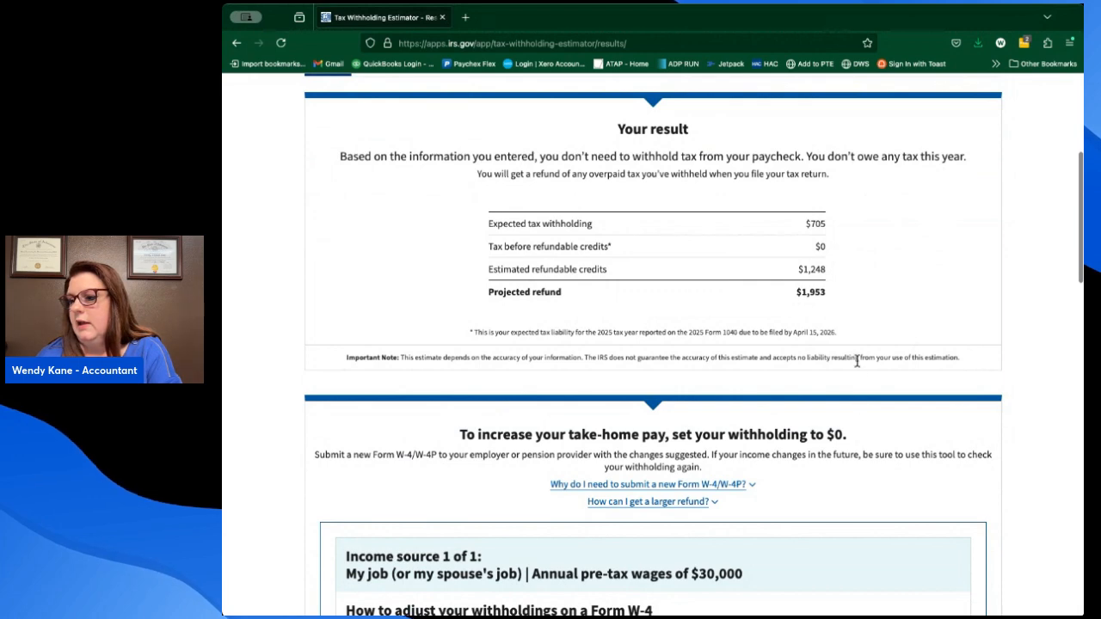
{"action": "scroll", "coordinate": [866, 353], "scroll_direction": "down", "scroll_amount": 1}
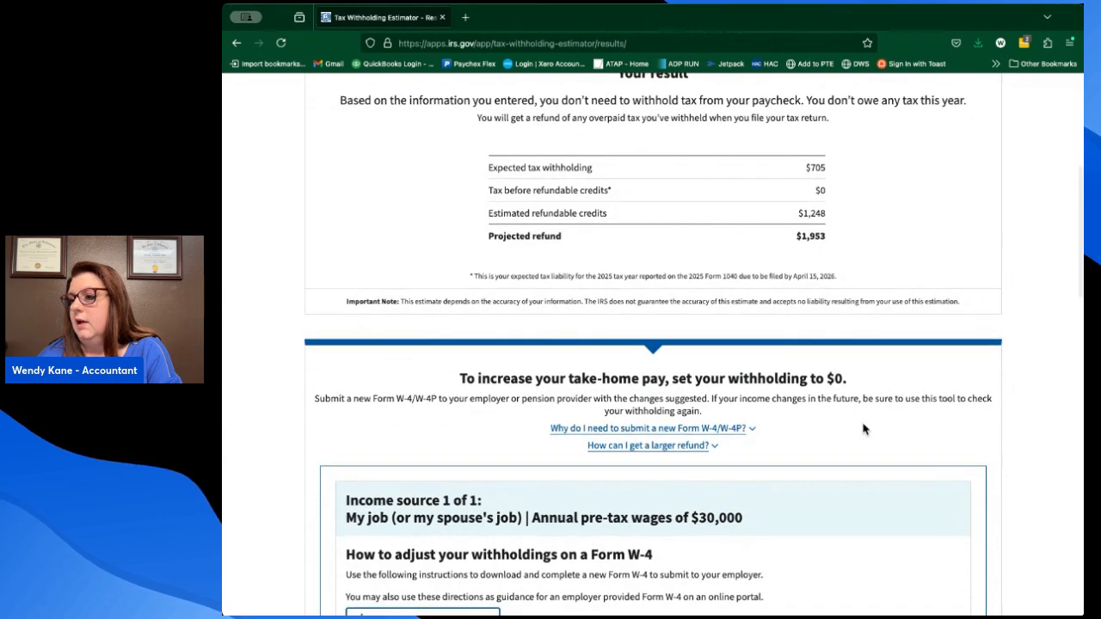
{"action": "scroll", "coordinate": [865, 425], "scroll_direction": "down", "scroll_amount": 2}
{"action": "scroll", "coordinate": [864, 428], "scroll_direction": "up", "scroll_amount": 1}
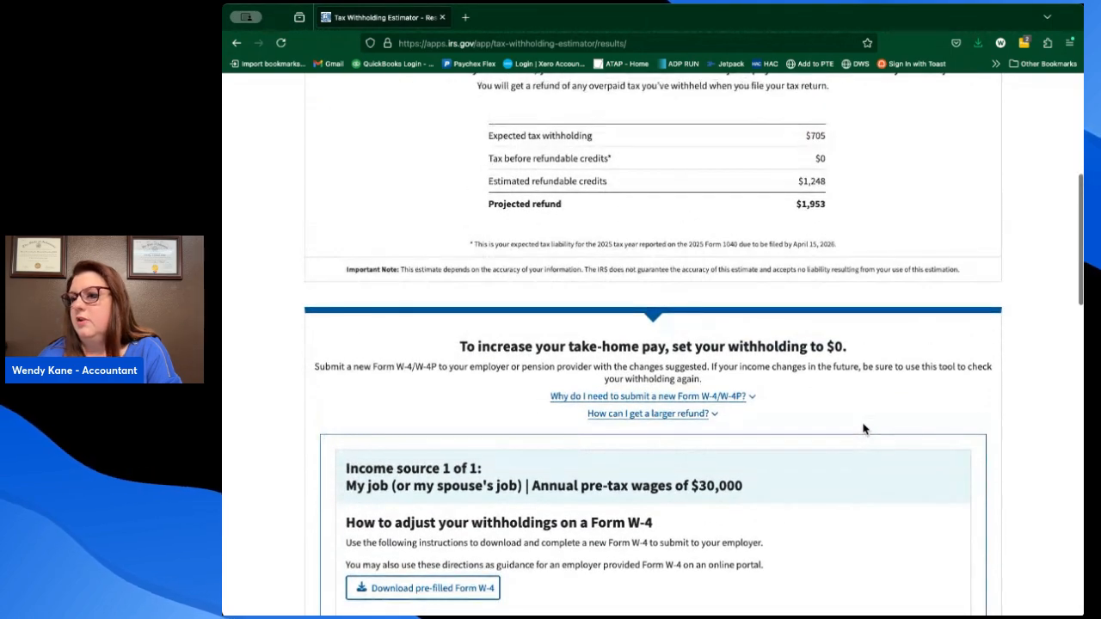
{"action": "scroll", "coordinate": [864, 428], "scroll_direction": "down", "scroll_amount": 5}
{"action": "scroll", "coordinate": [864, 428], "scroll_direction": "down", "scroll_amount": 8}
{"action": "scroll", "coordinate": [864, 428], "scroll_direction": "up", "scroll_amount": 15}
{"action": "scroll", "coordinate": [864, 428], "scroll_direction": "up", "scroll_amount": 2}
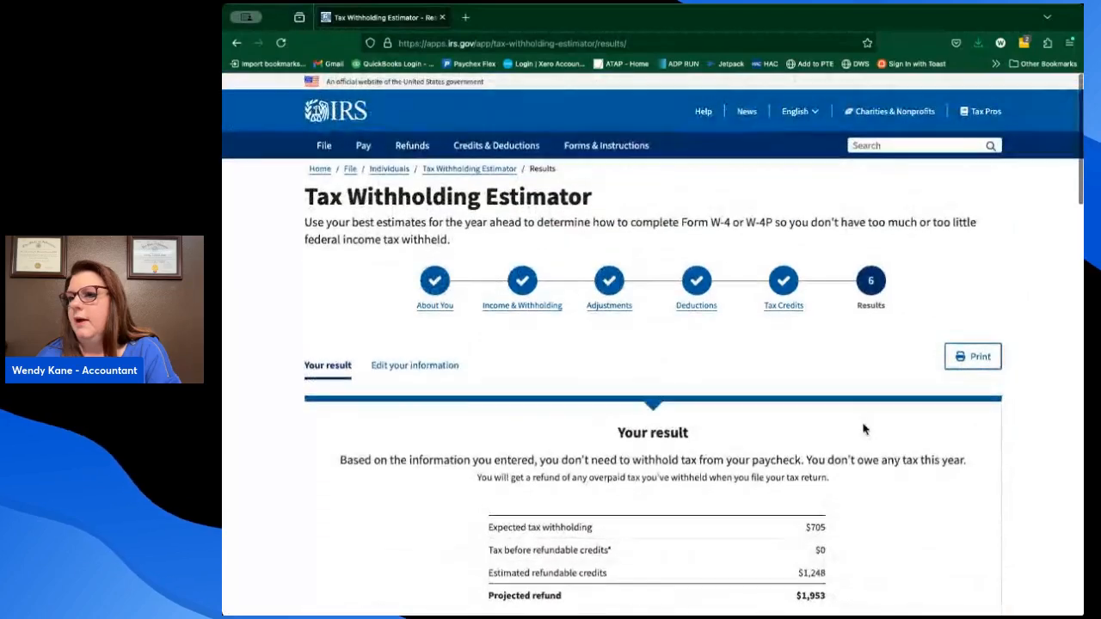
Go back from the Results page to the Income & Withholding page.
{"action": "left_click", "coordinate": [237, 42]}
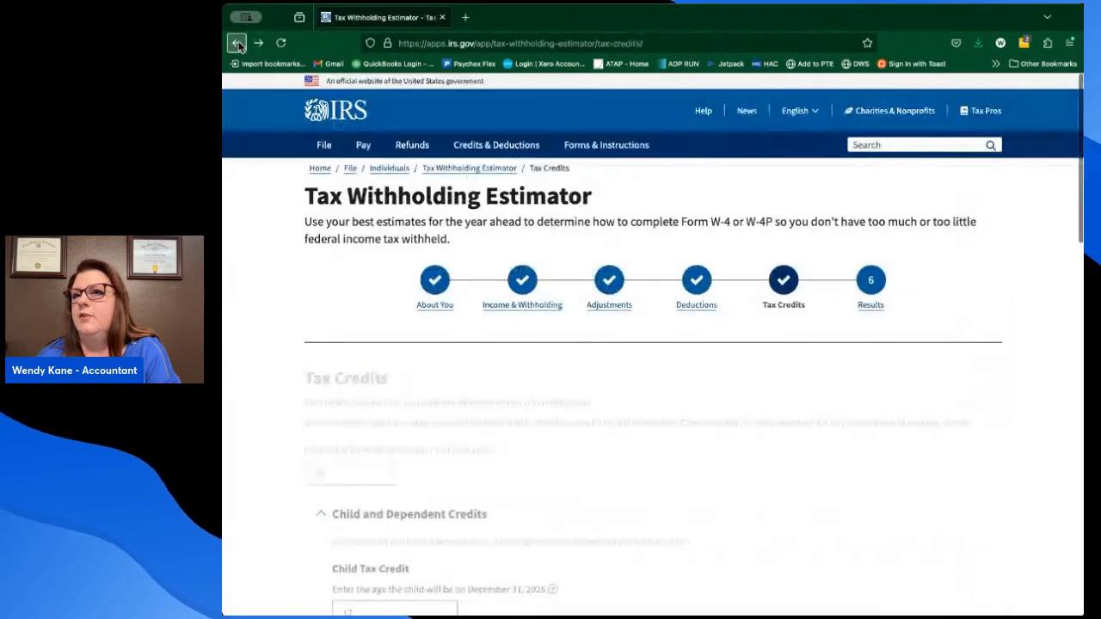
{"action": "left_click", "coordinate": [238, 43]}
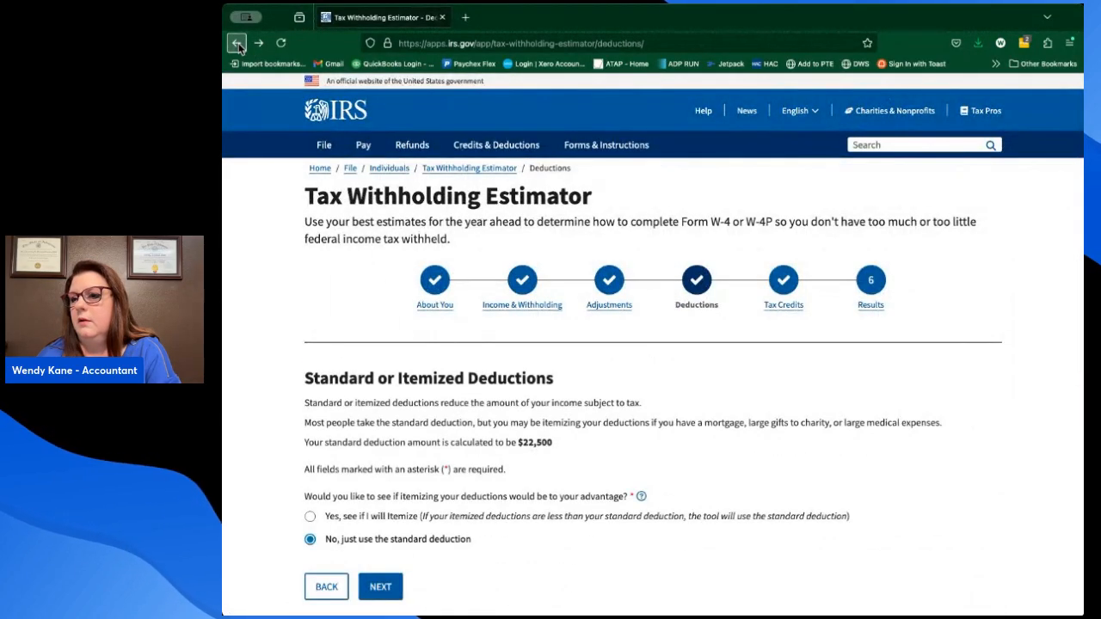
{"action": "left_click", "coordinate": [238, 43]}
{"action": "left_click", "coordinate": [238, 43]}
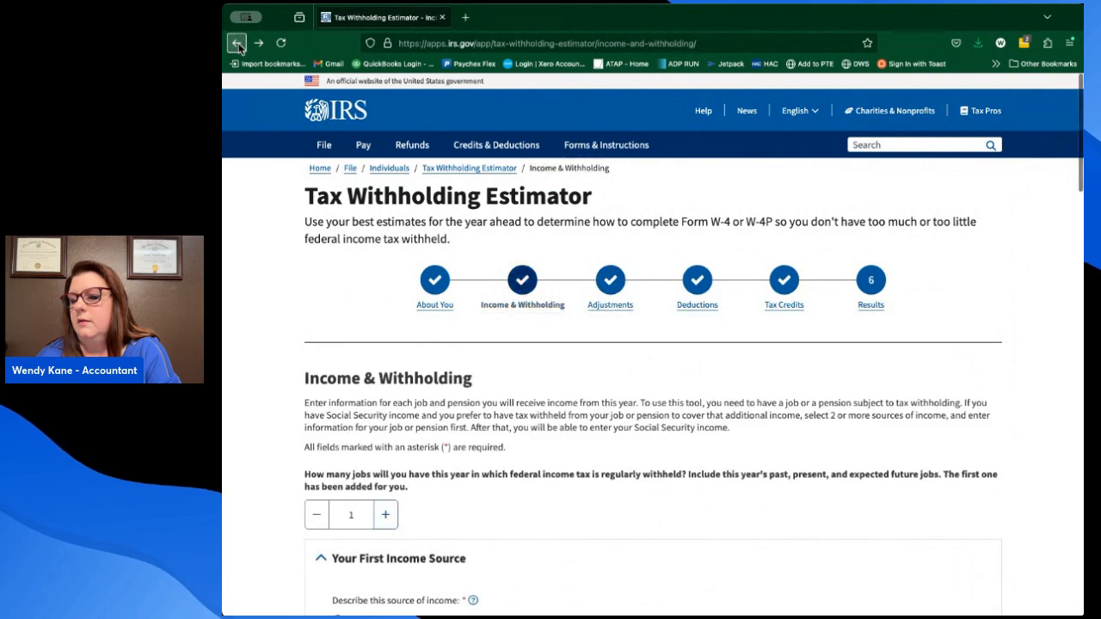
Set the first income source's wages or salary per pay period to $11,535.85.
{"action": "scroll", "coordinate": [590, 450], "scroll_direction": "down", "scroll_amount": 5}
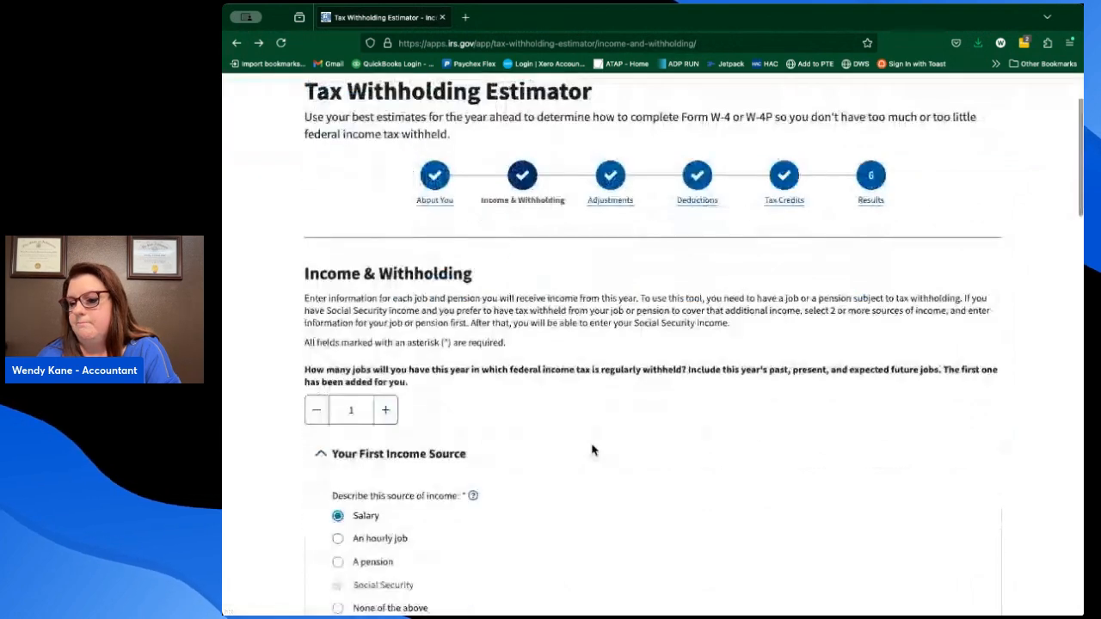
{"action": "scroll", "coordinate": [592, 449], "scroll_direction": "down", "scroll_amount": 5}
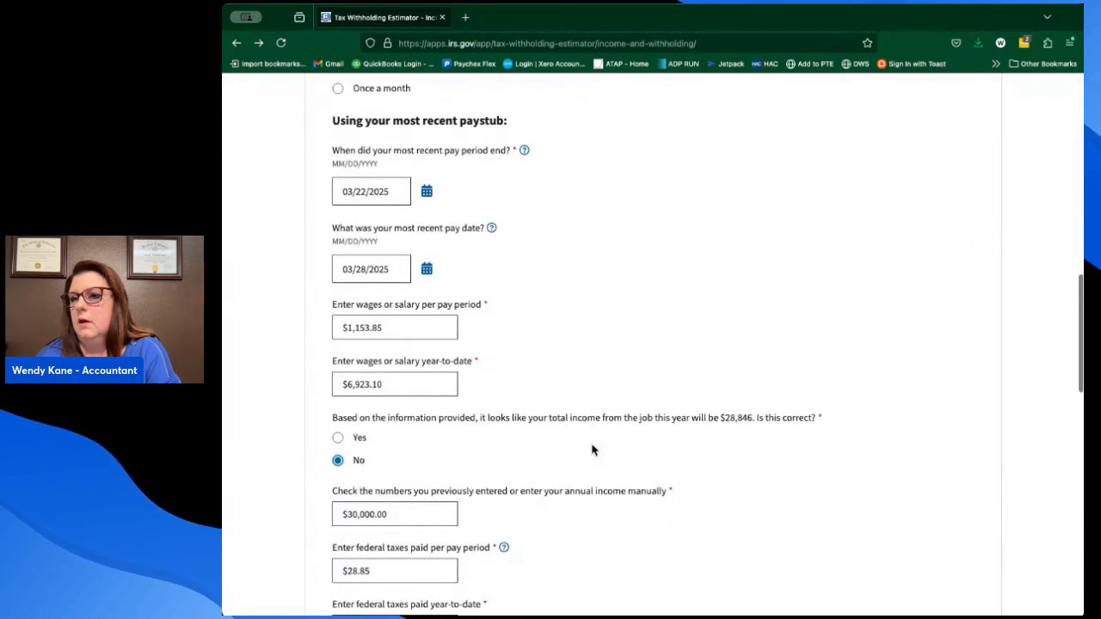
{"action": "left_click", "coordinate": [390, 328]}
{"action": "key", "text": "ctrl+a"}
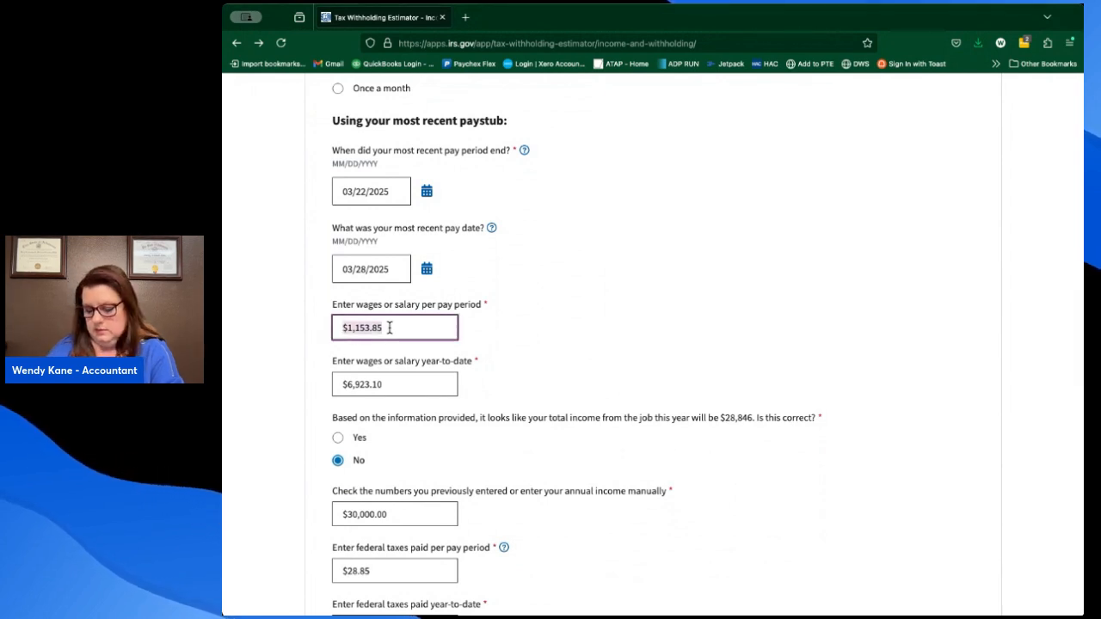
{"action": "type", "text": "11,535.85"}
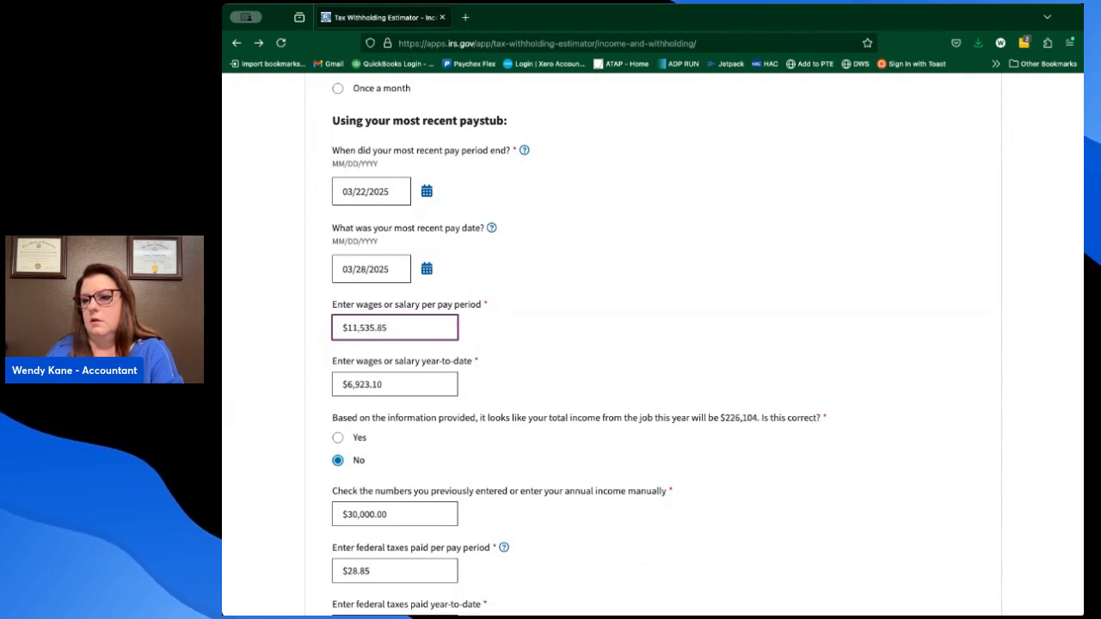
{"action": "left_click", "coordinate": [502, 411]}
Set the first income source's year-to-date wages or salary to $34,607.55.
{"action": "double_click", "coordinate": [391, 384]}
{"action": "key", "text": "ctrl+a"}
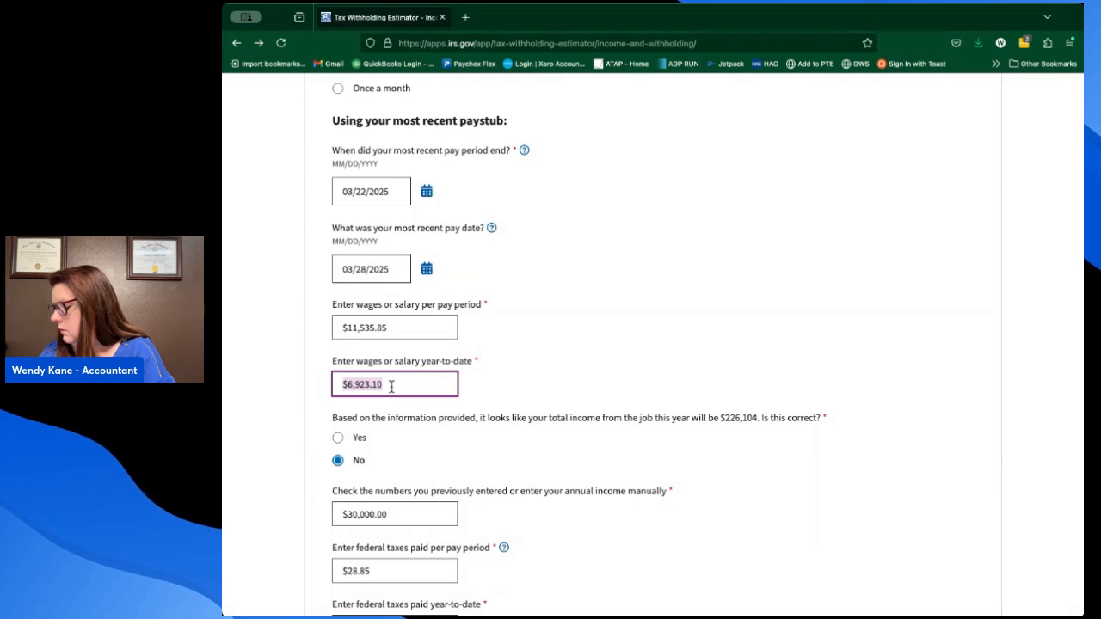
{"action": "type", "text": "3"}
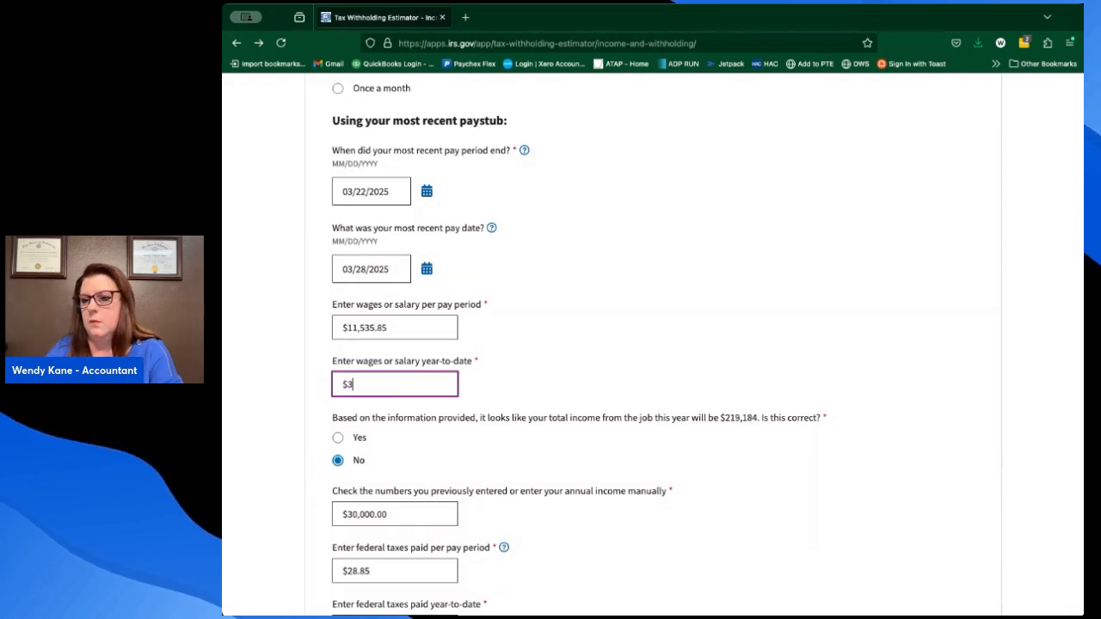
{"action": "type", "text": "4,607.55"}
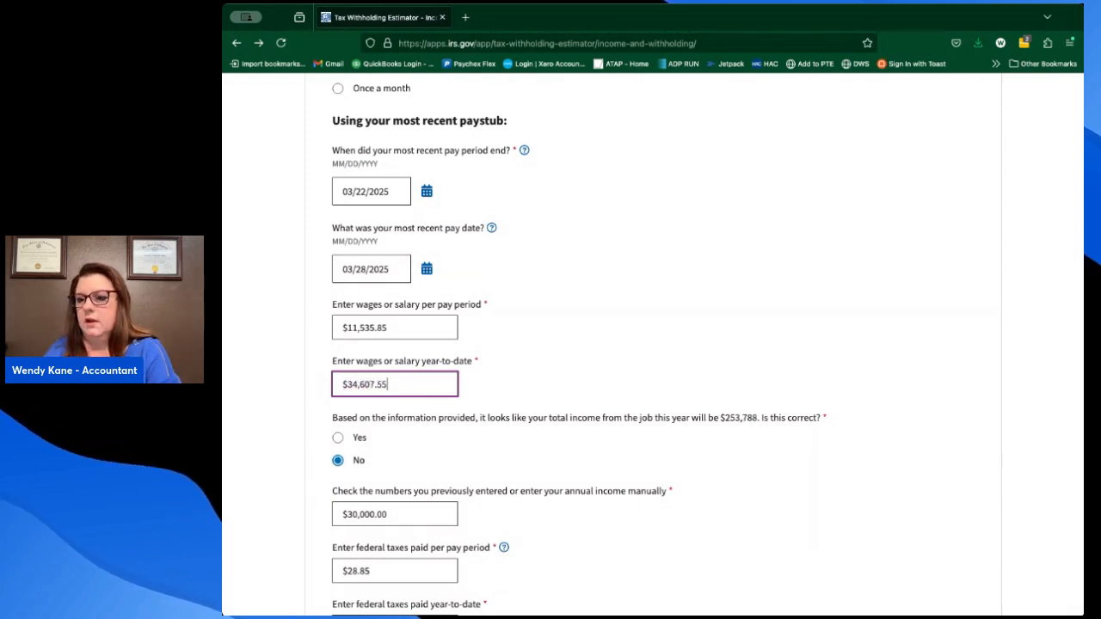
{"action": "left_click", "coordinate": [714, 458]}
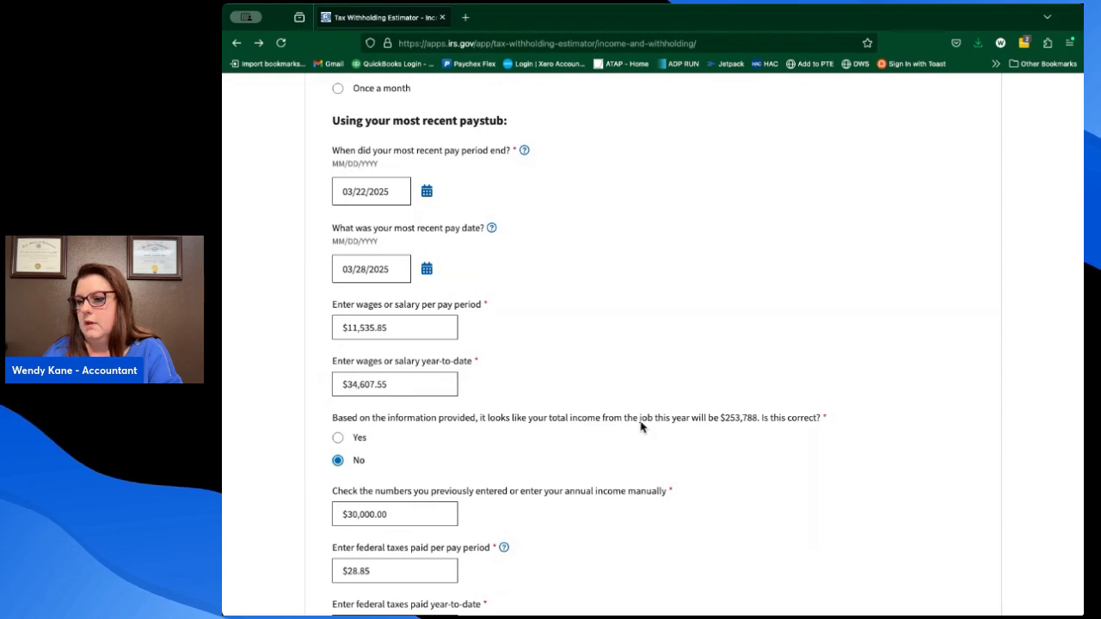
Leave the other income entries as they are and continue through Adjustments, with none selected, to the Deductions page.
{"action": "scroll", "coordinate": [543, 361], "scroll_direction": "down", "scroll_amount": 1}
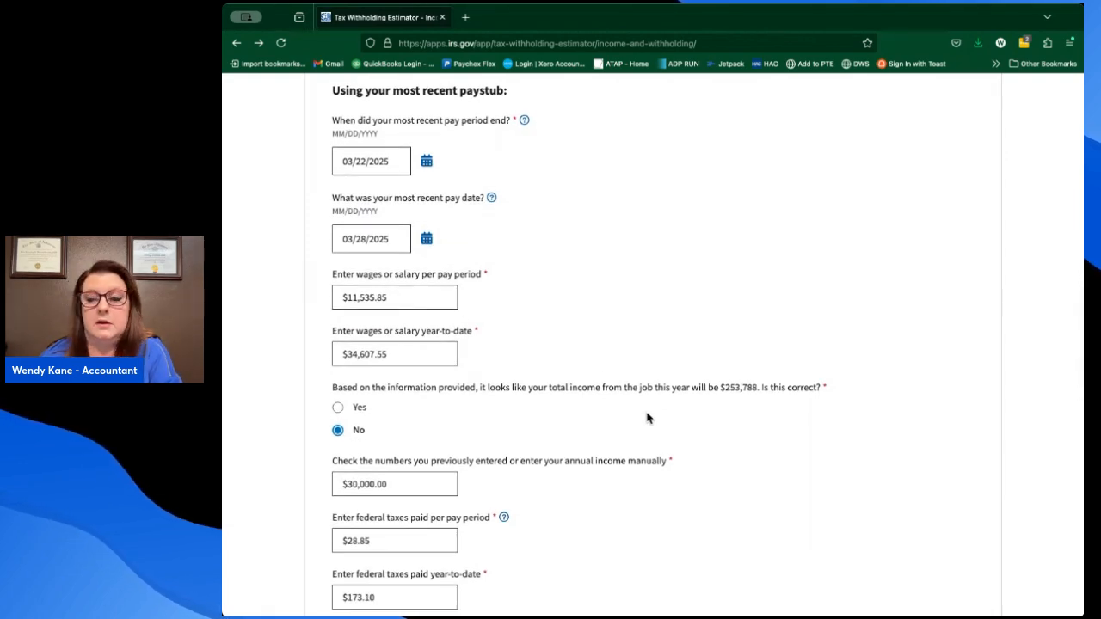
{"action": "scroll", "coordinate": [647, 417], "scroll_direction": "down", "scroll_amount": 2}
{"action": "scroll", "coordinate": [647, 417], "scroll_direction": "down", "scroll_amount": 10}
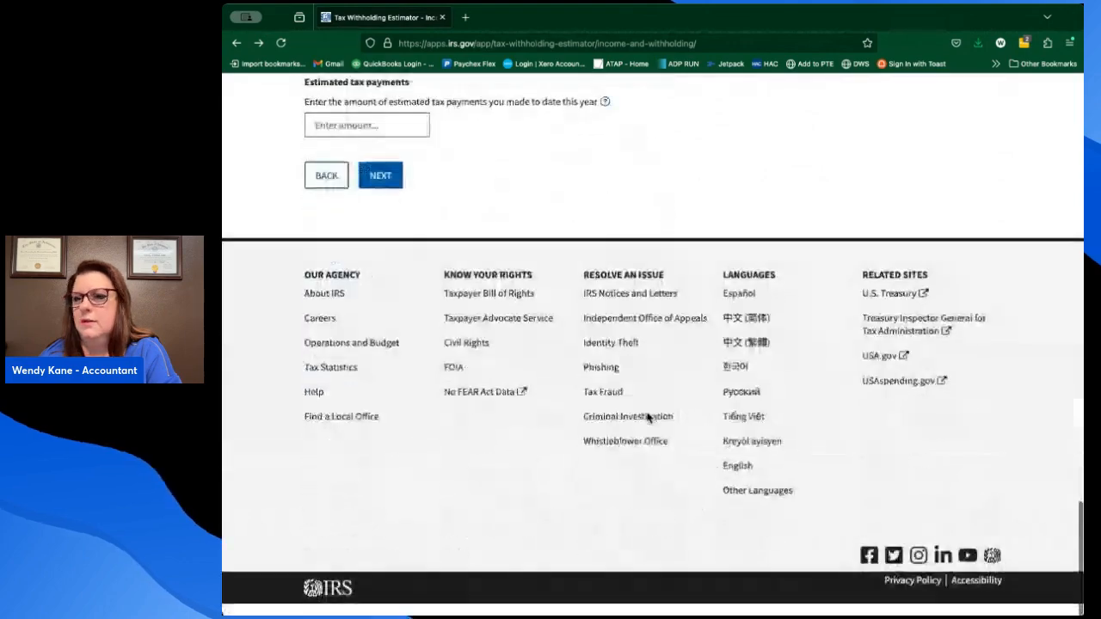
{"action": "left_click", "coordinate": [381, 276]}
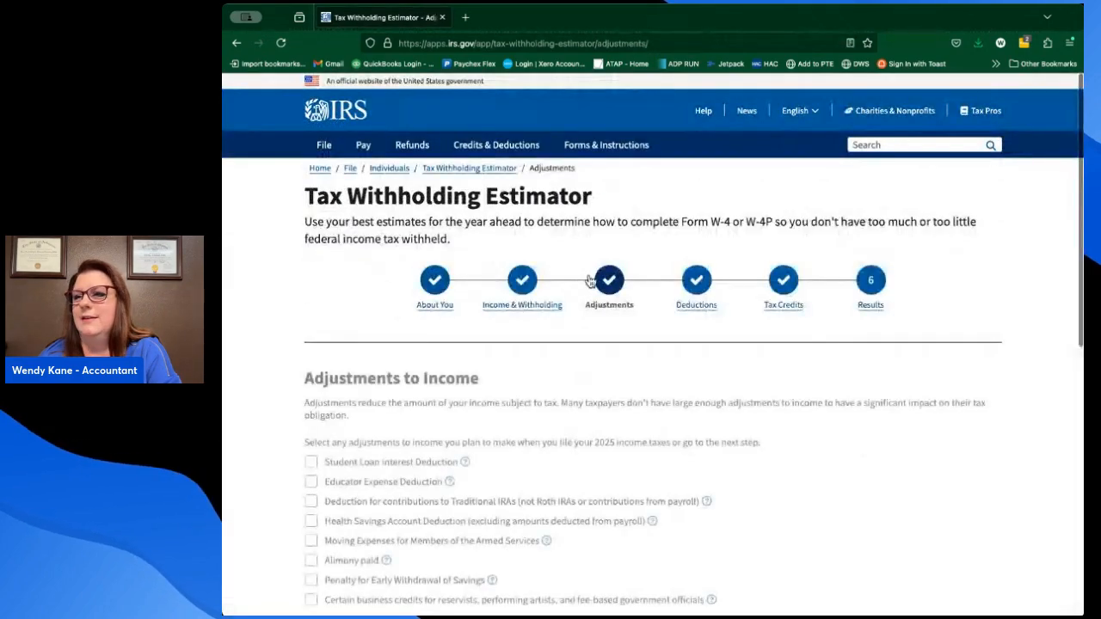
{"action": "scroll", "coordinate": [634, 397], "scroll_direction": "down", "scroll_amount": 5}
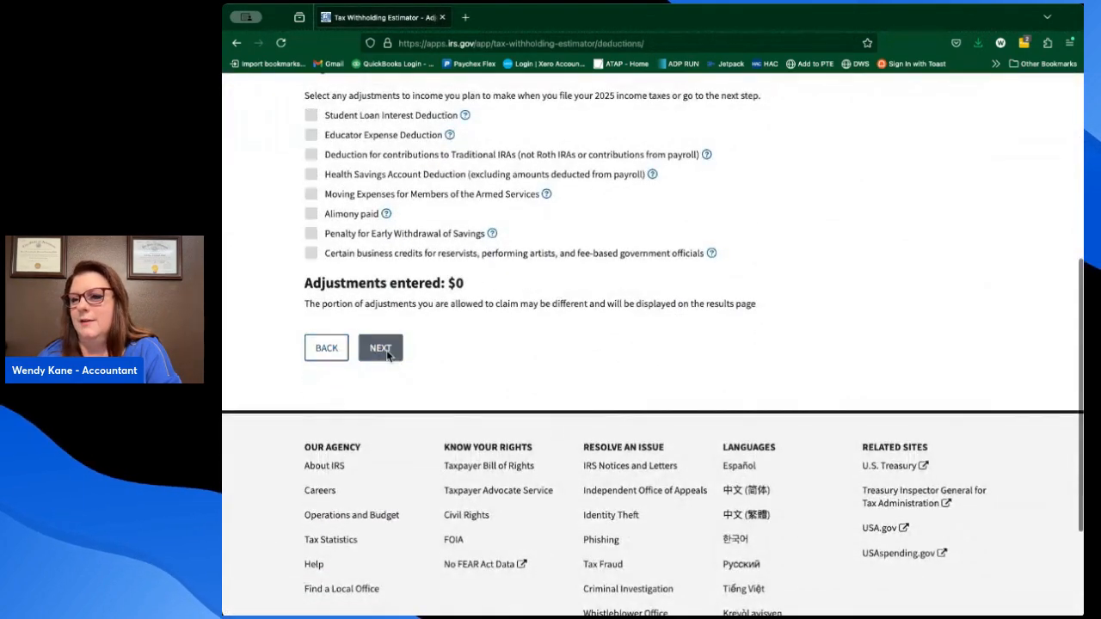
{"action": "left_click", "coordinate": [383, 348]}
Keep the standard deduction and the existing tax credit entries, and continue through to the Results page.
{"action": "scroll", "coordinate": [643, 378], "scroll_direction": "down", "scroll_amount": 3}
{"action": "left_click", "coordinate": [383, 444]}
{"action": "scroll", "coordinate": [703, 380], "scroll_direction": "down", "scroll_amount": 5}
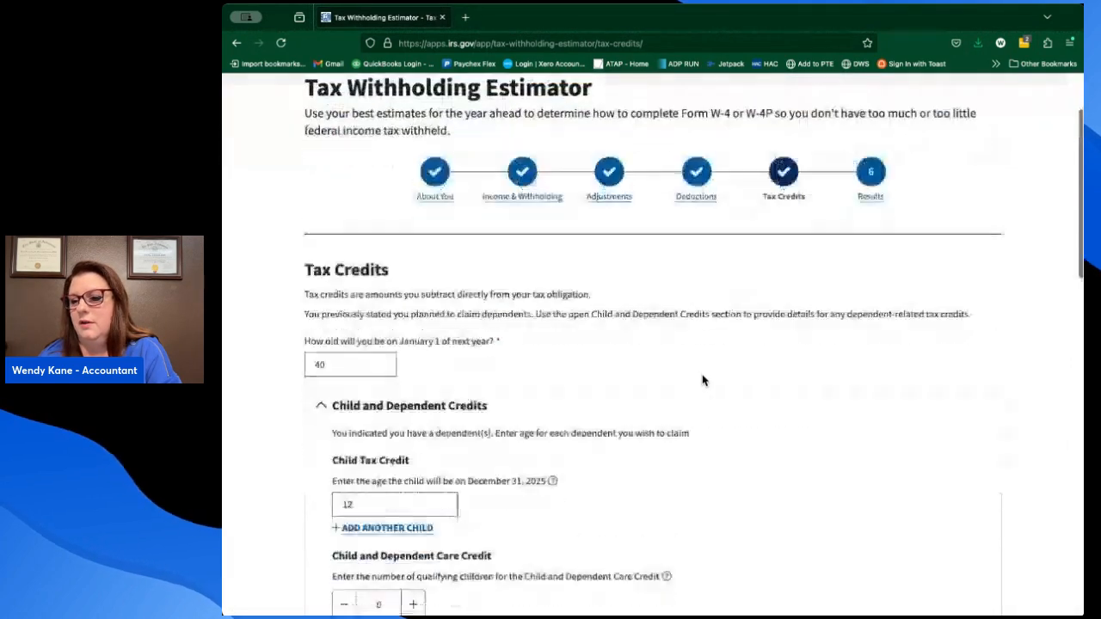
{"action": "scroll", "coordinate": [703, 380], "scroll_direction": "down", "scroll_amount": 9}
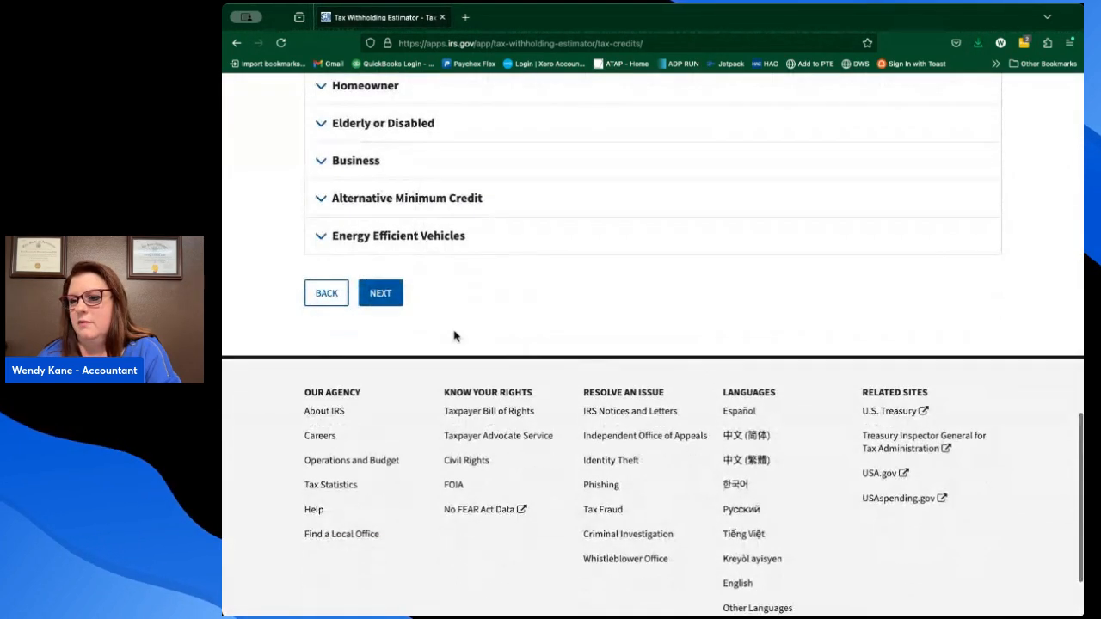
{"action": "left_click", "coordinate": [383, 294]}
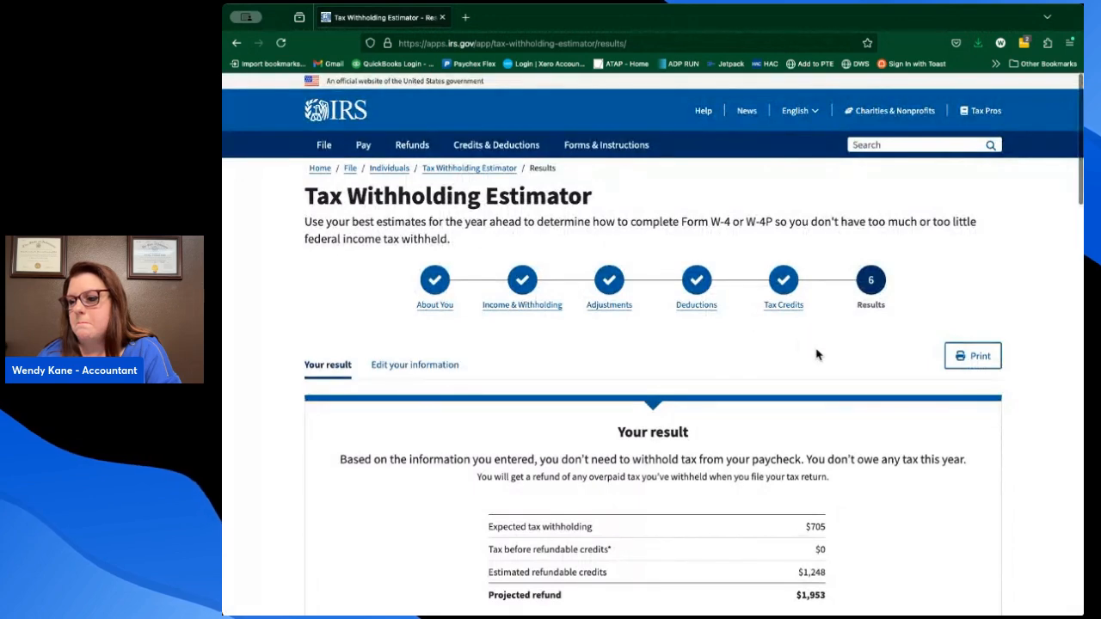
Check the result for the revised wages and the annual pre-tax wages listed for the job.
{"action": "scroll", "coordinate": [847, 383], "scroll_direction": "down", "scroll_amount": 2}
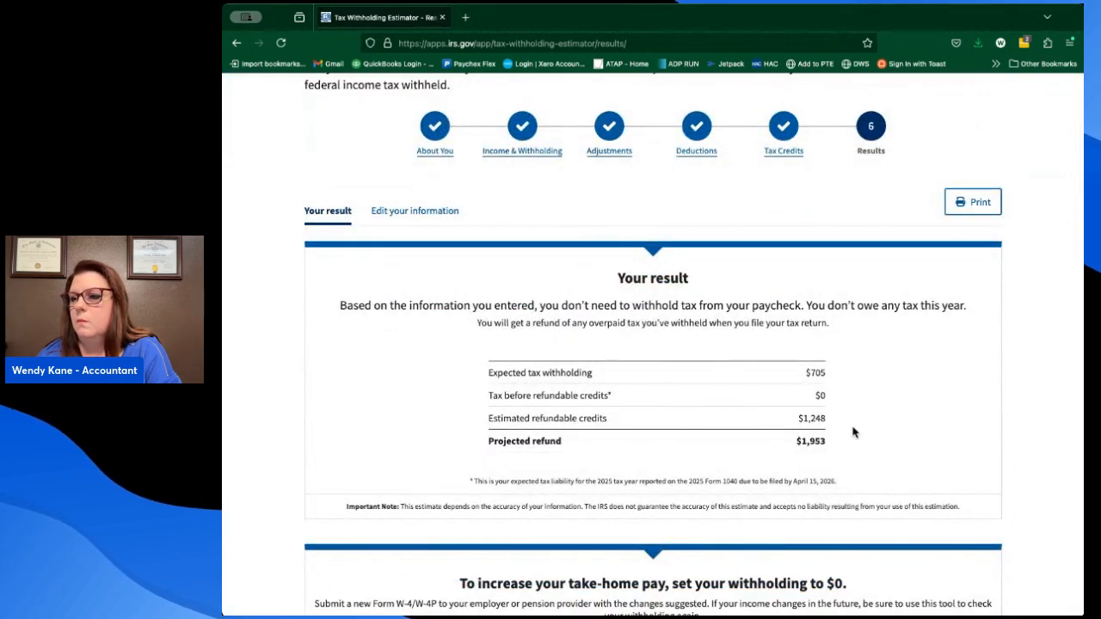
{"action": "scroll", "coordinate": [852, 432], "scroll_direction": "down", "scroll_amount": 3}
{"action": "scroll", "coordinate": [852, 431], "scroll_direction": "down", "scroll_amount": 3}
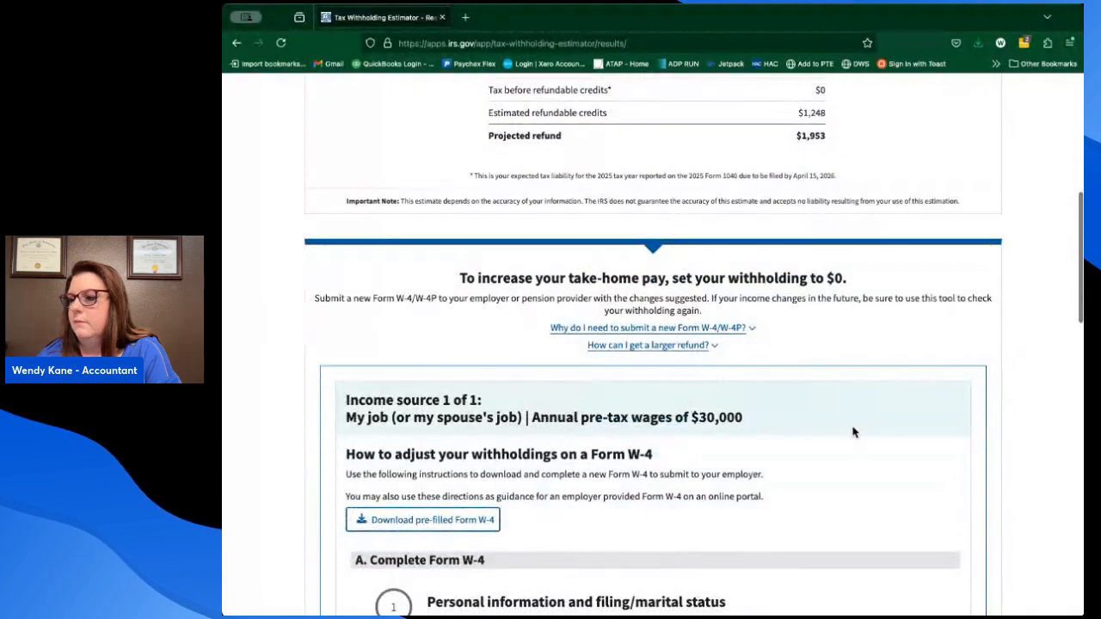
{"action": "scroll", "coordinate": [852, 432], "scroll_direction": "up", "scroll_amount": 2}
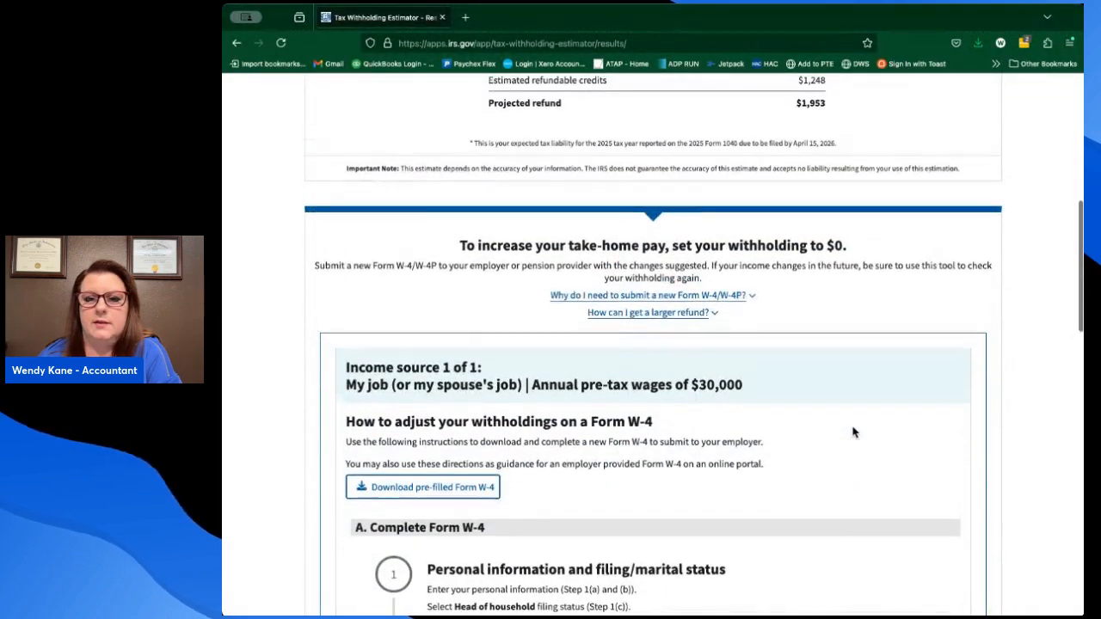
{"action": "scroll", "coordinate": [853, 432], "scroll_direction": "up", "scroll_amount": 1}
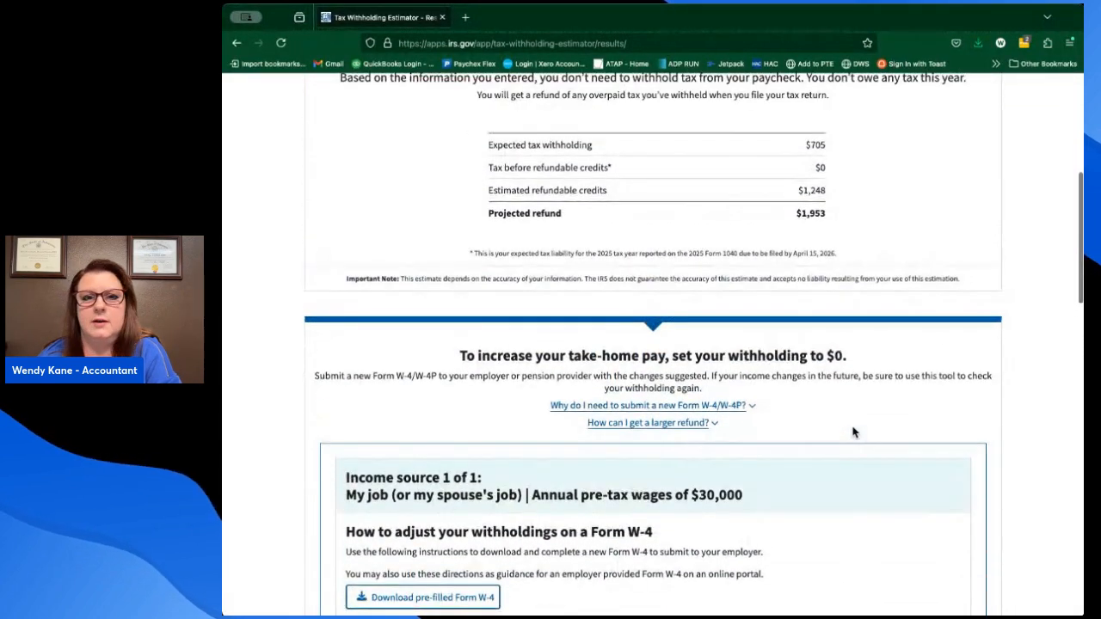
Review the results page from the refund summary through the Form W-4 instructions for the income source.
{"action": "scroll", "coordinate": [854, 421], "scroll_direction": "up", "scroll_amount": 3}
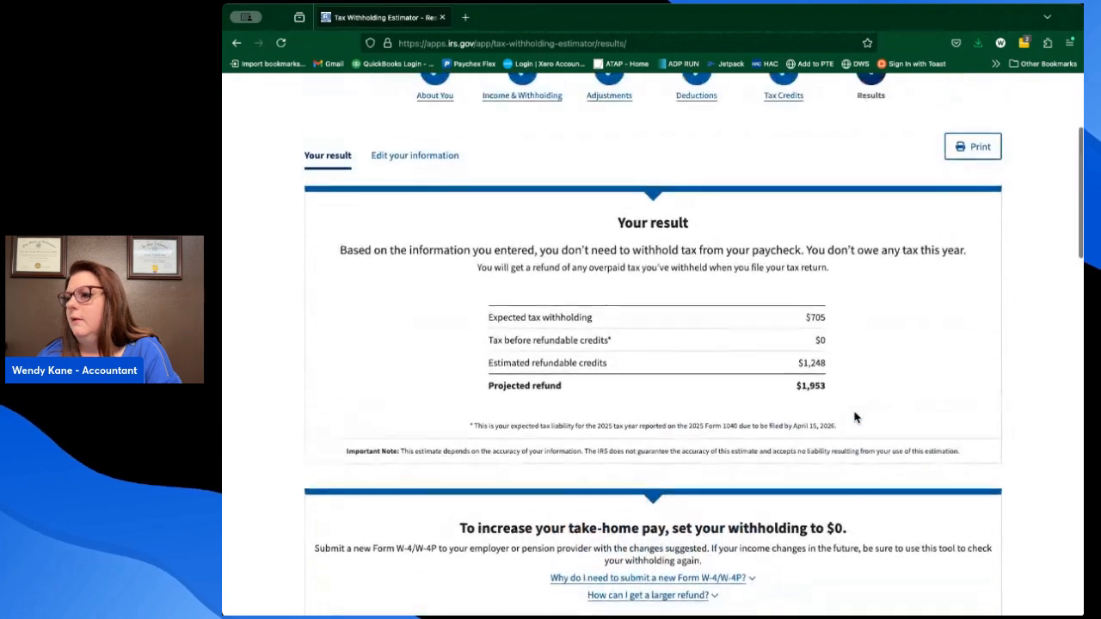
{"action": "scroll", "coordinate": [856, 334], "scroll_direction": "up", "scroll_amount": 3}
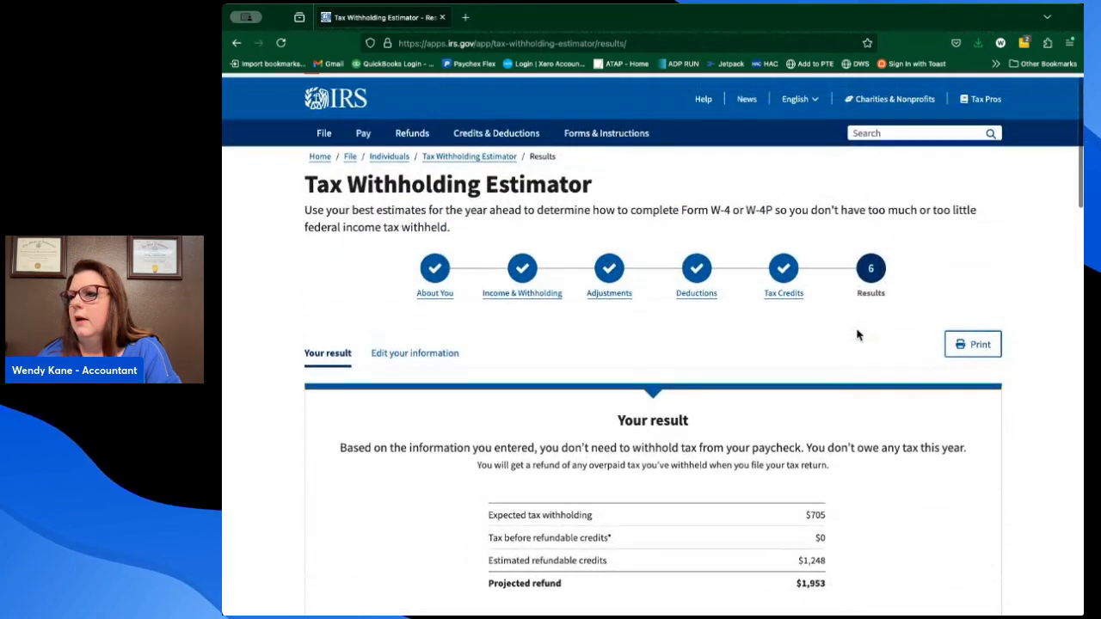
{"action": "scroll", "coordinate": [856, 334], "scroll_direction": "down", "scroll_amount": 8}
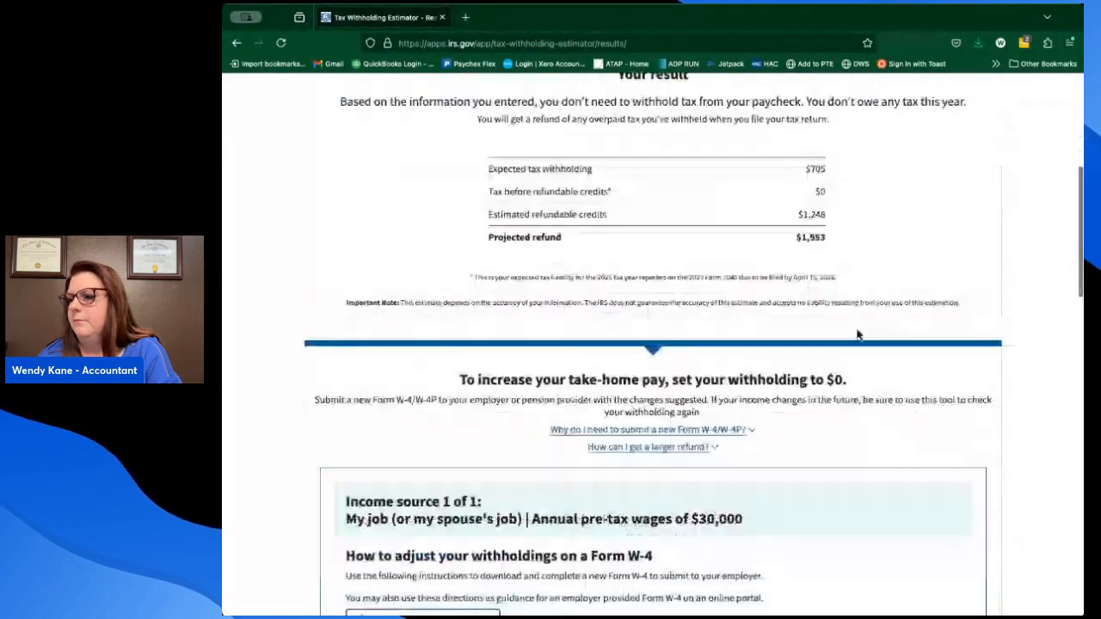
{"action": "scroll", "coordinate": [856, 335], "scroll_direction": "down", "scroll_amount": 1}
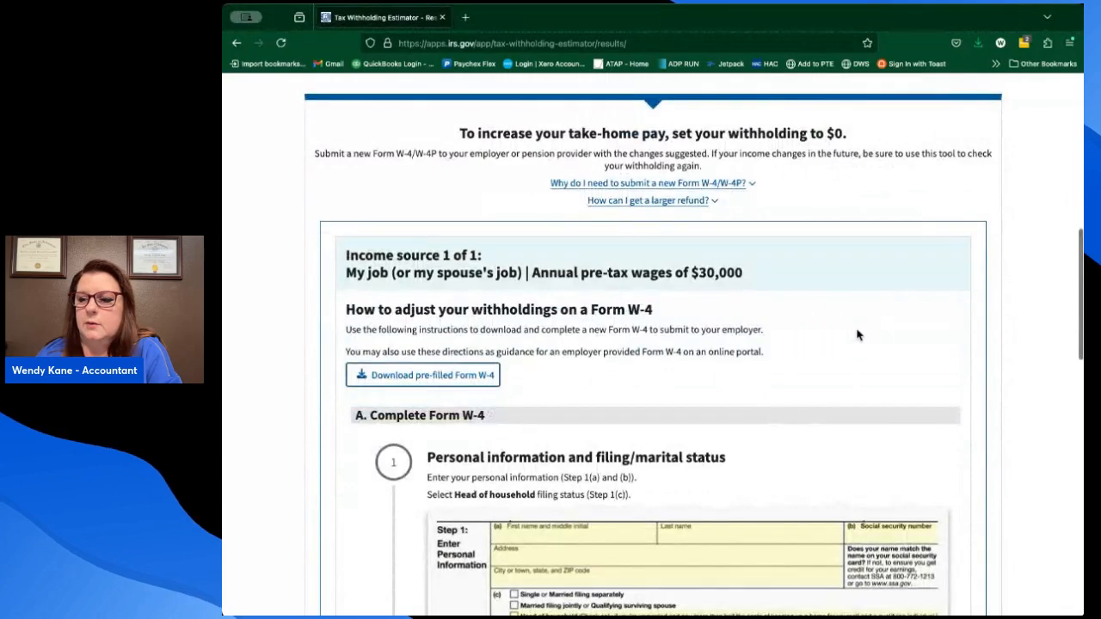
{"action": "scroll", "coordinate": [857, 334], "scroll_direction": "down", "scroll_amount": 1}
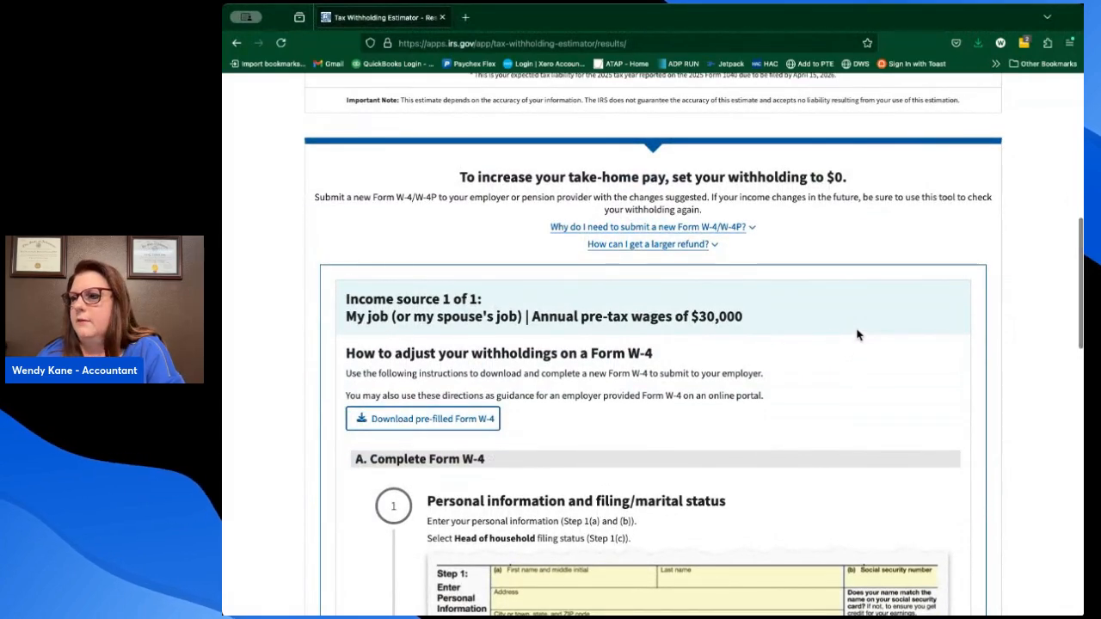
{"action": "scroll", "coordinate": [833, 333], "scroll_direction": "down", "scroll_amount": 1}
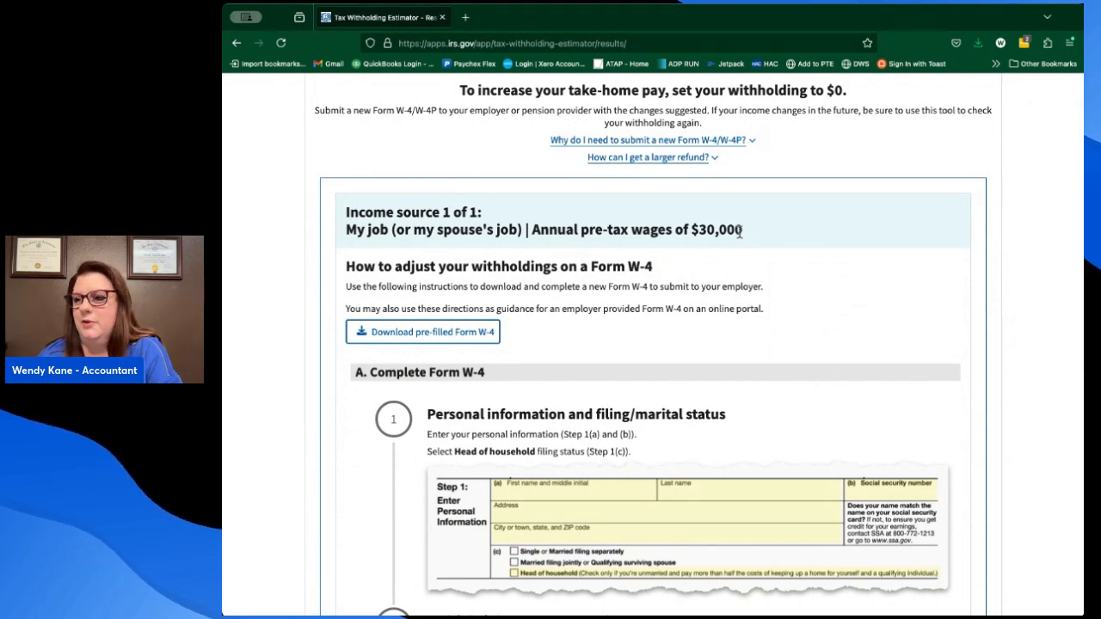
{"action": "scroll", "coordinate": [810, 262], "scroll_direction": "down", "scroll_amount": 1}
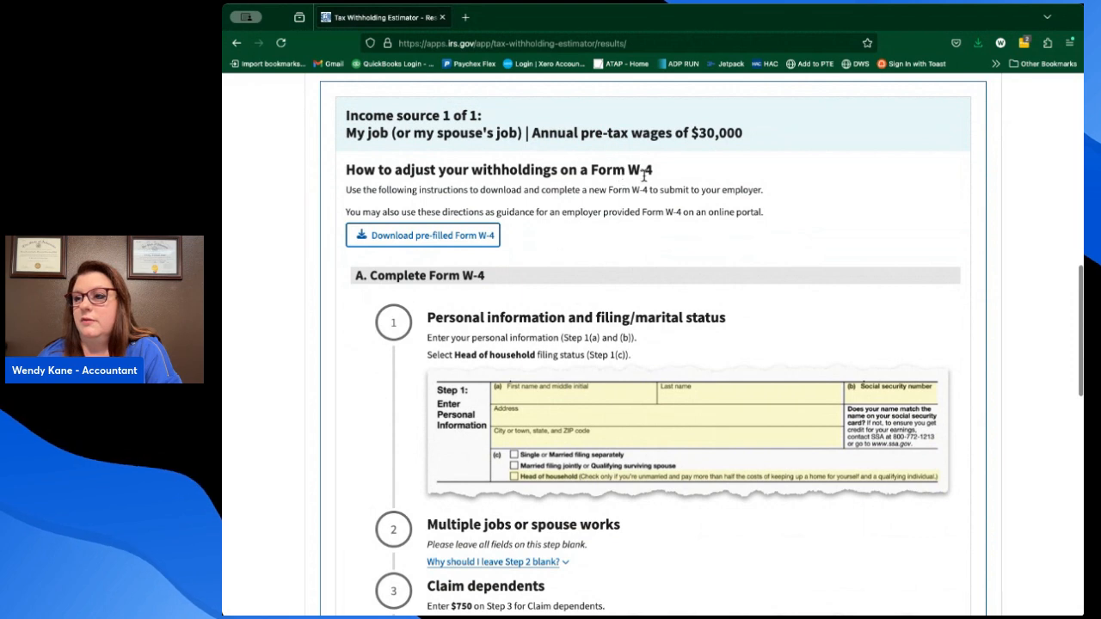
{"action": "scroll", "coordinate": [763, 267], "scroll_direction": "down", "scroll_amount": 1}
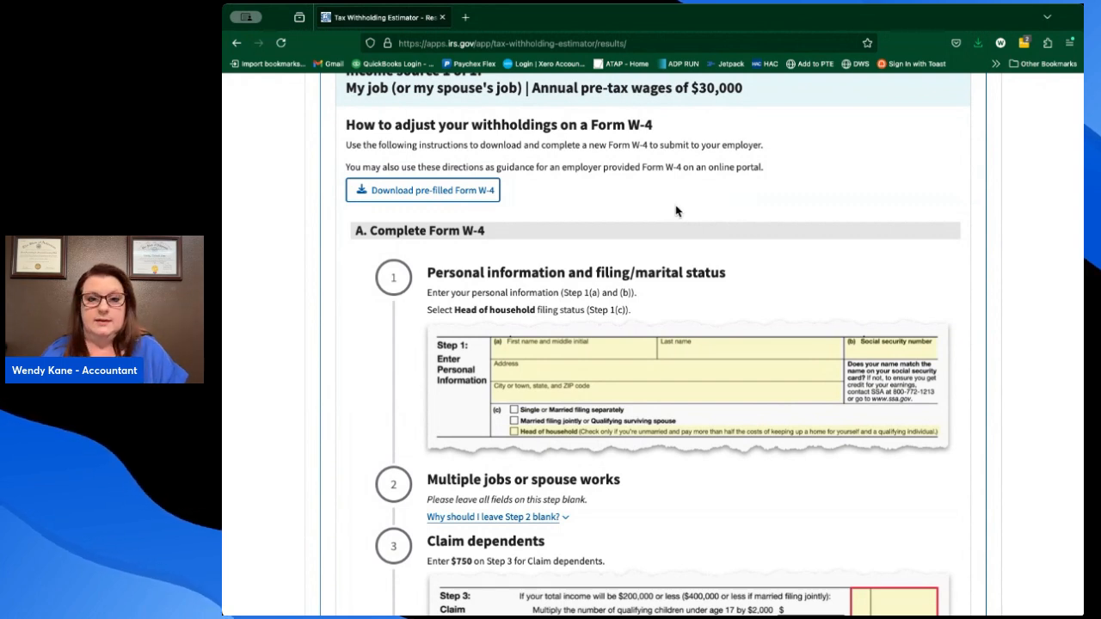
{"action": "scroll", "coordinate": [712, 290], "scroll_direction": "down", "scroll_amount": 1}
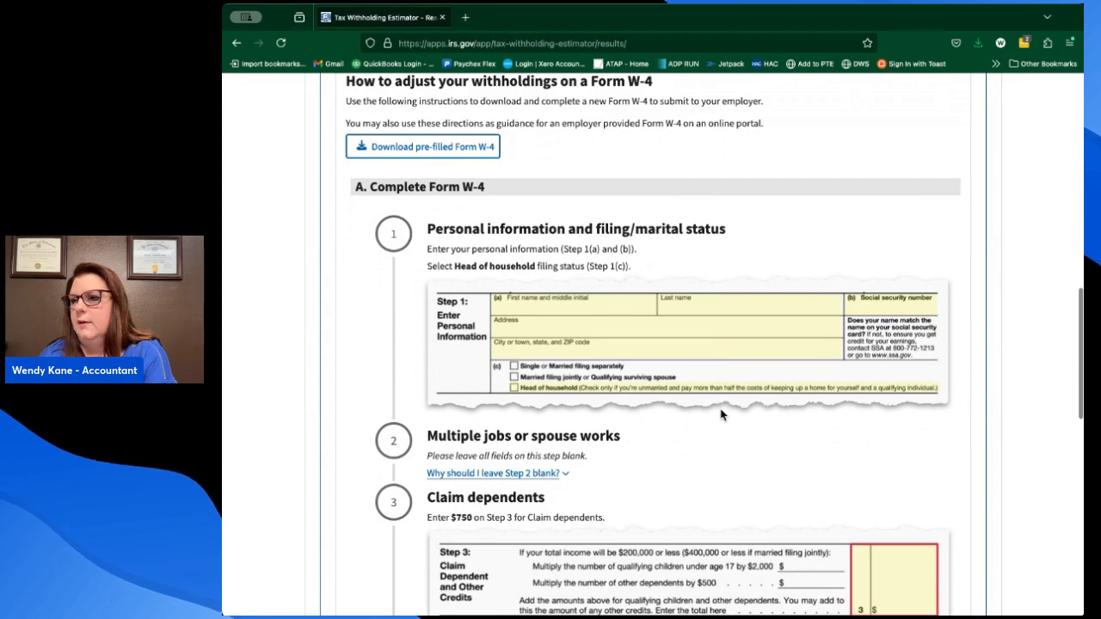
{"action": "scroll", "coordinate": [721, 414], "scroll_direction": "down", "scroll_amount": 1}
{"action": "scroll", "coordinate": [720, 414], "scroll_direction": "down", "scroll_amount": 10}
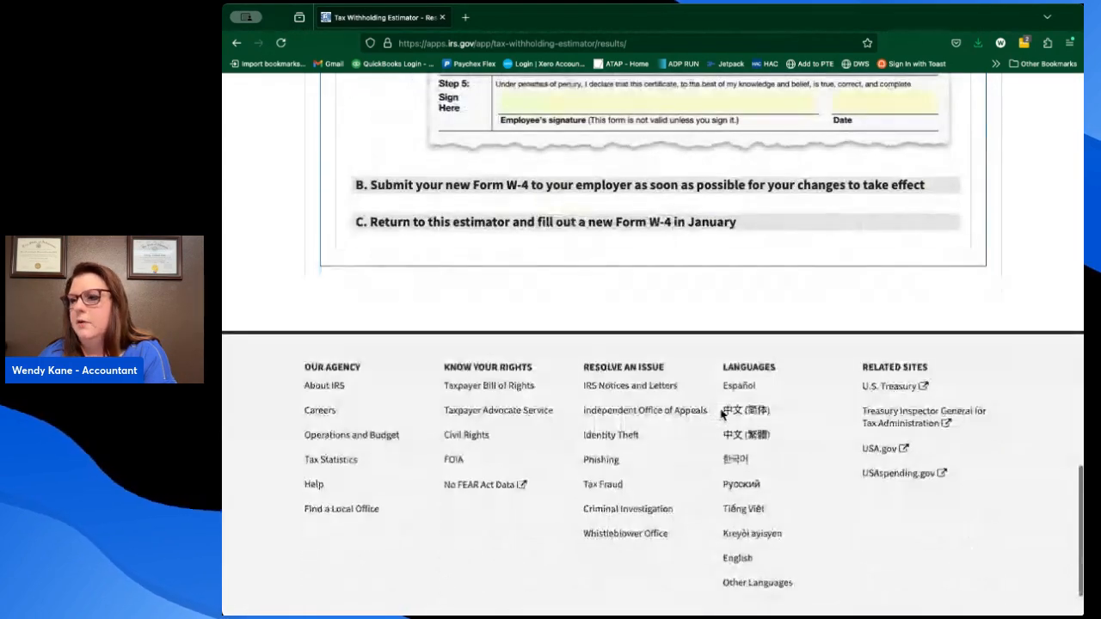
Return to the result summary and examine the expected tax withholding, refundable credits and projected refund.
{"action": "scroll", "coordinate": [721, 415], "scroll_direction": "up", "scroll_amount": 15}
{"action": "scroll", "coordinate": [720, 415], "scroll_direction": "up", "scroll_amount": 5}
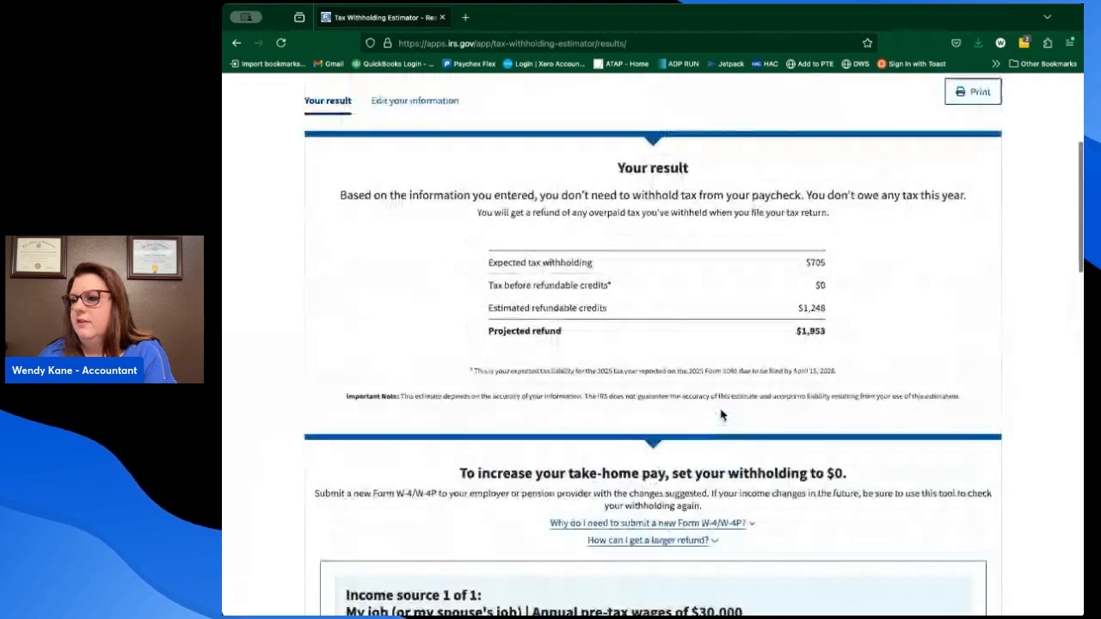
{"action": "scroll", "coordinate": [721, 415], "scroll_direction": "down", "scroll_amount": 1}
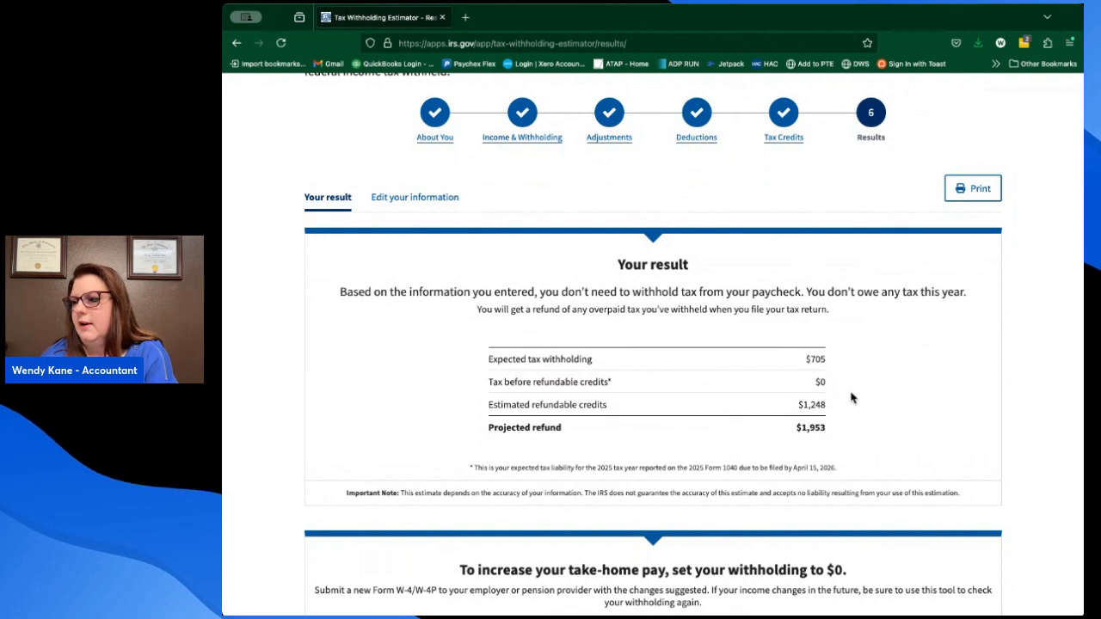
{"action": "scroll", "coordinate": [850, 397], "scroll_direction": "down", "scroll_amount": 1}
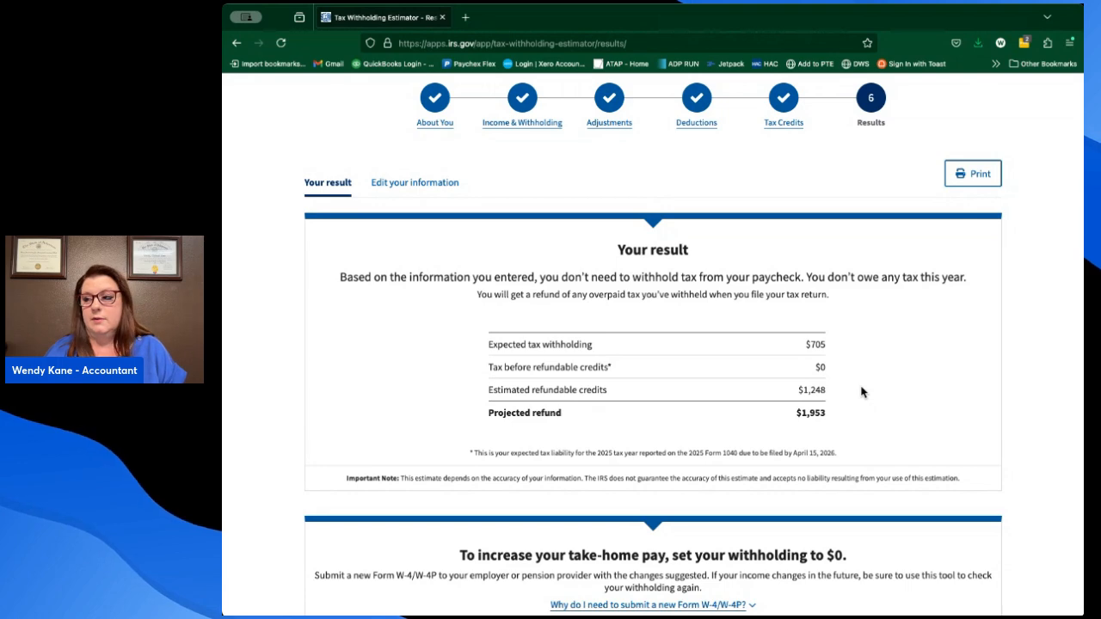
{"action": "scroll", "coordinate": [861, 392], "scroll_direction": "up", "scroll_amount": 1}
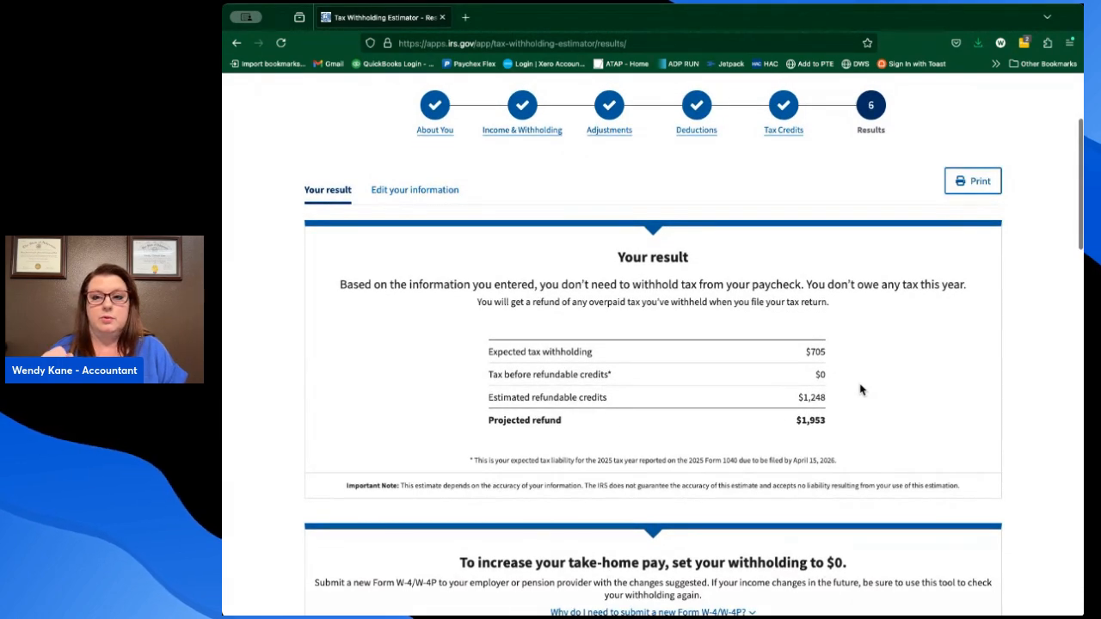